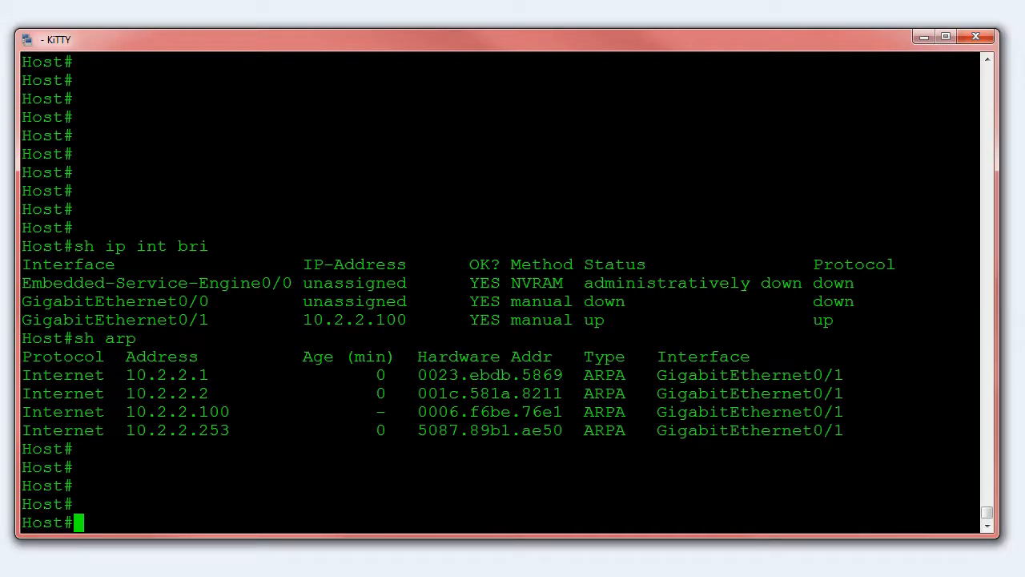
Ping both routers from the host, first 10.2.2.1 and then 10.2.2.2
text(ping 1.)
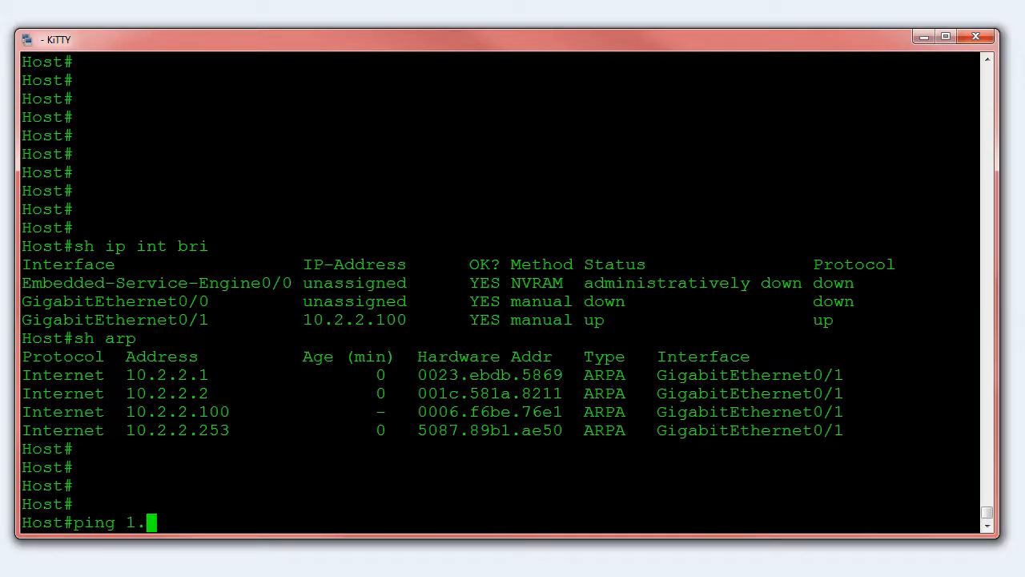
key(BackSpace)
text(0.2.2.1)
key(Return)
key(Up)
key(BackSpace)
text(2)
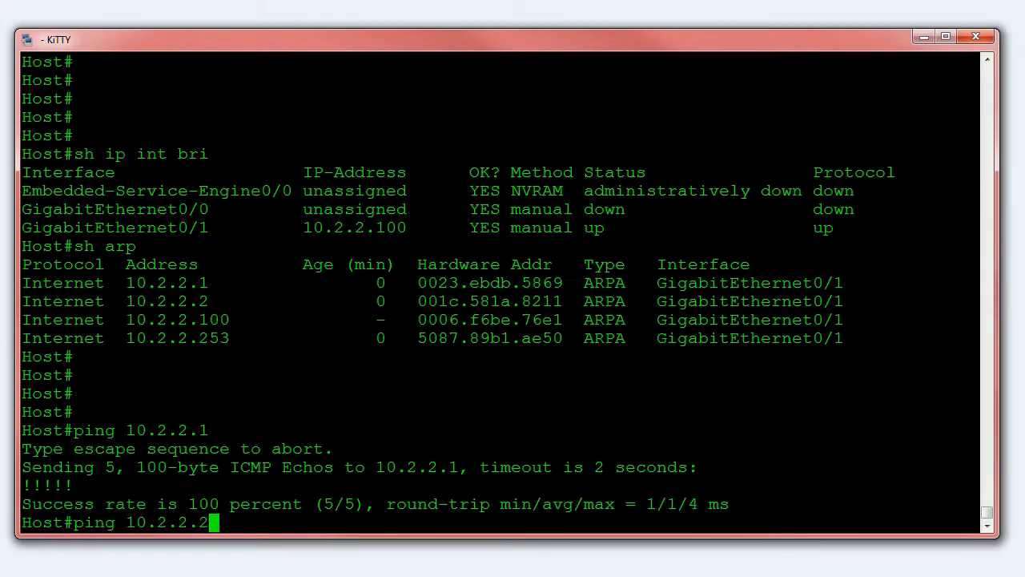
key(Return)
Ping the external address 8.8.8.8 from the host and abort the test before it completes
text(p)
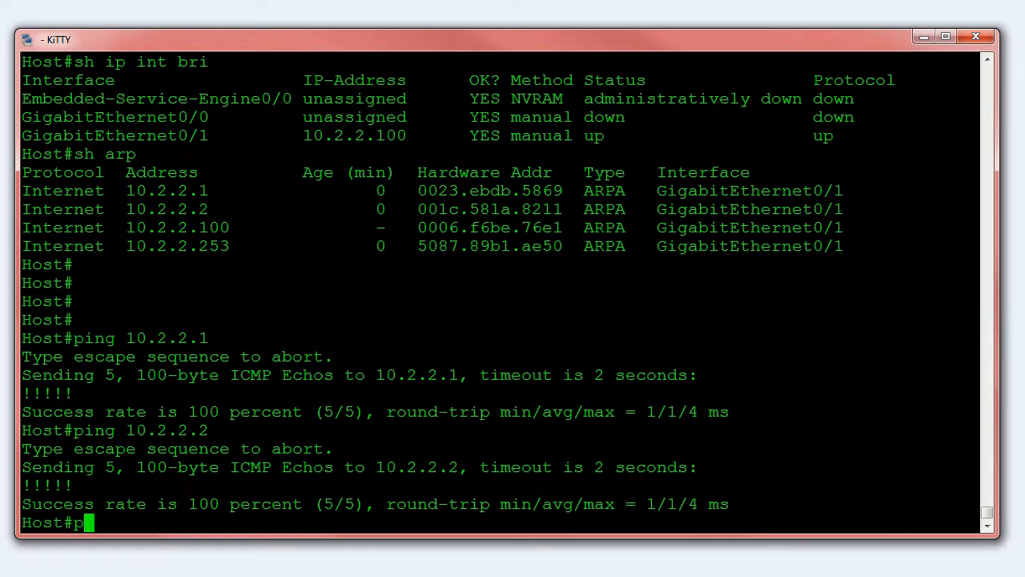
text(ing 8.8.8.8)
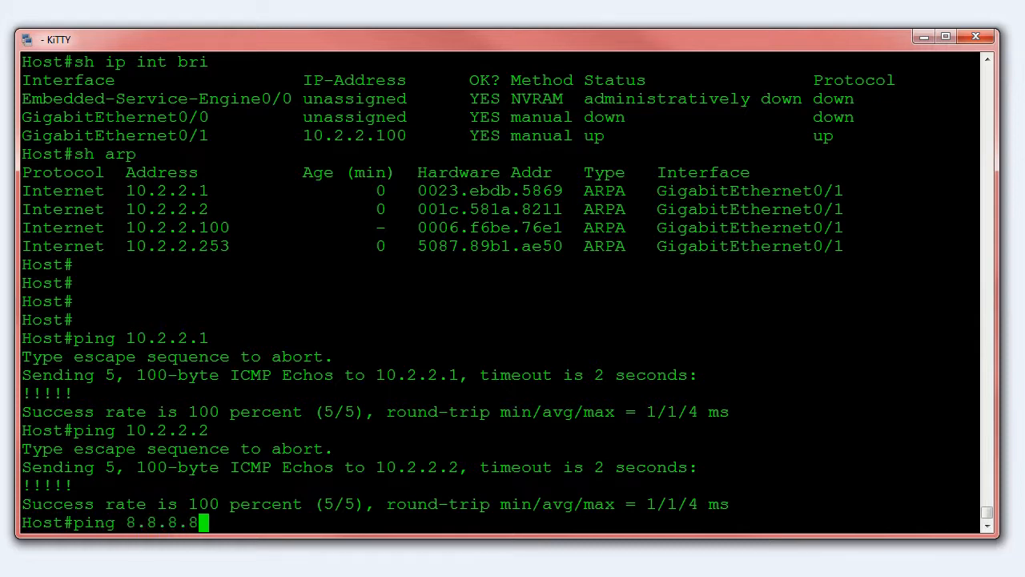
key(Return)
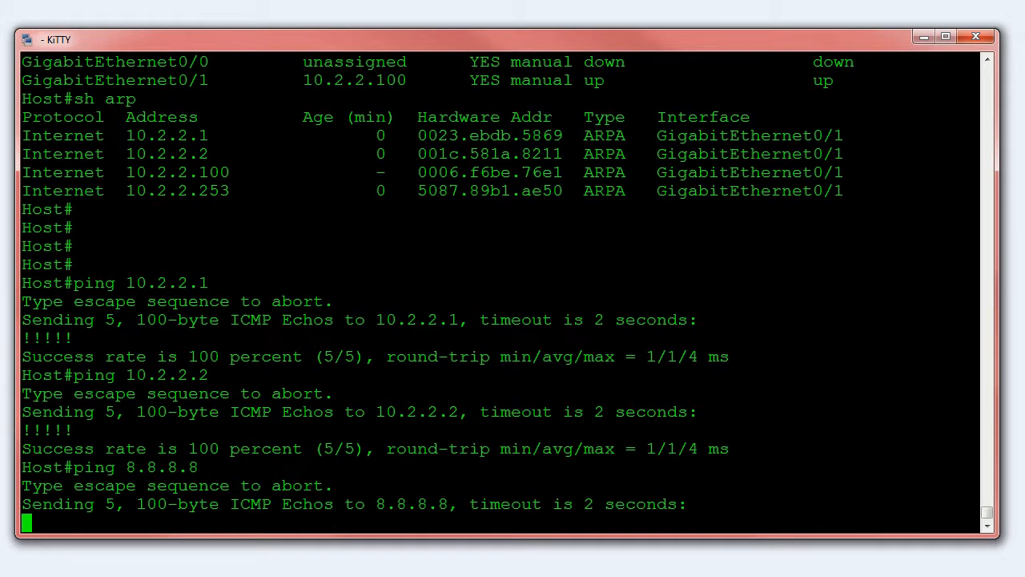
key(ctrl+shift+6)
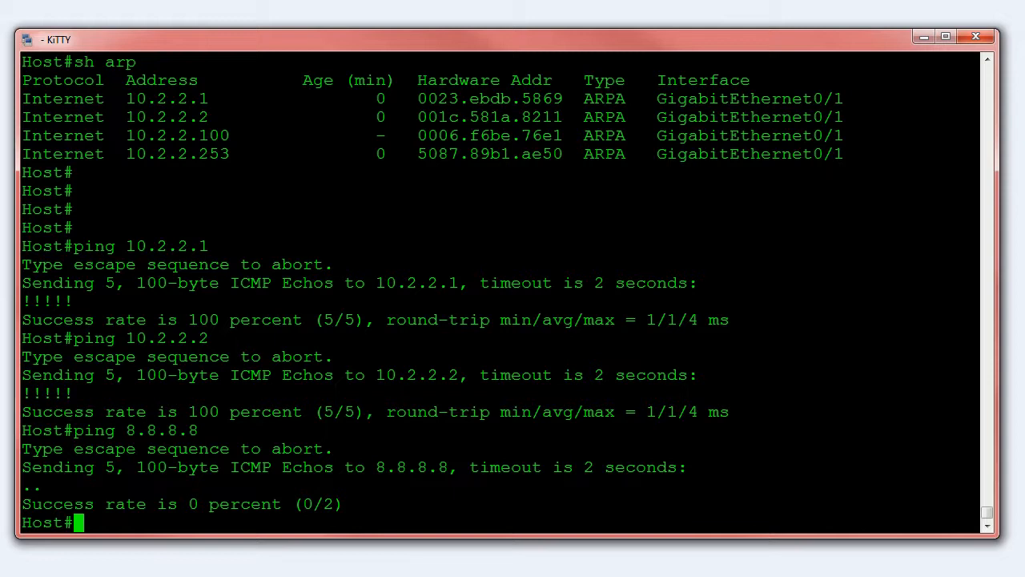
Enter global configuration mode on the host and add a default route 0.0.0.0 0.0.0.0 with next hop 10.2.2.1
text(ip rou)
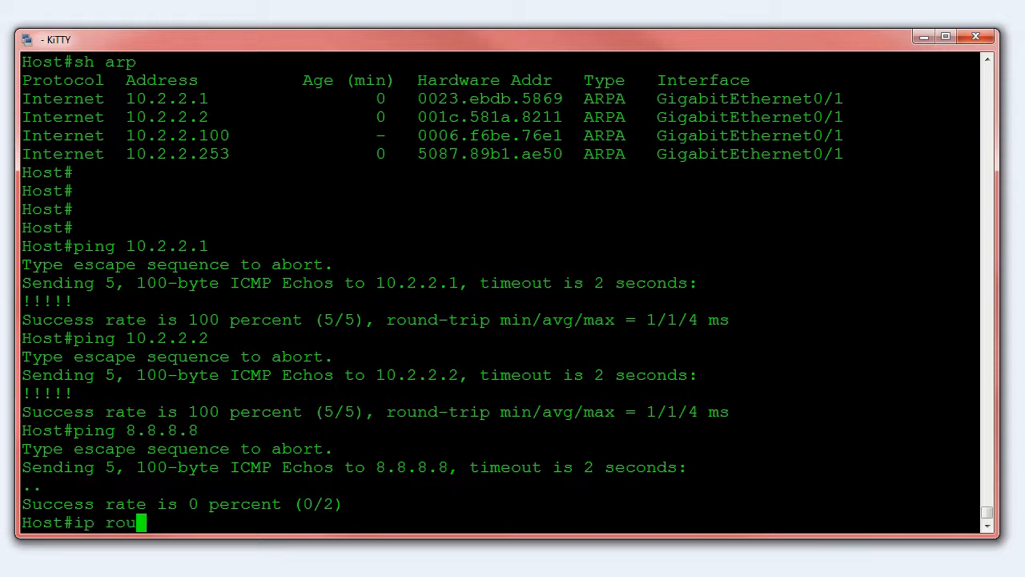
text(te 0.0.0)
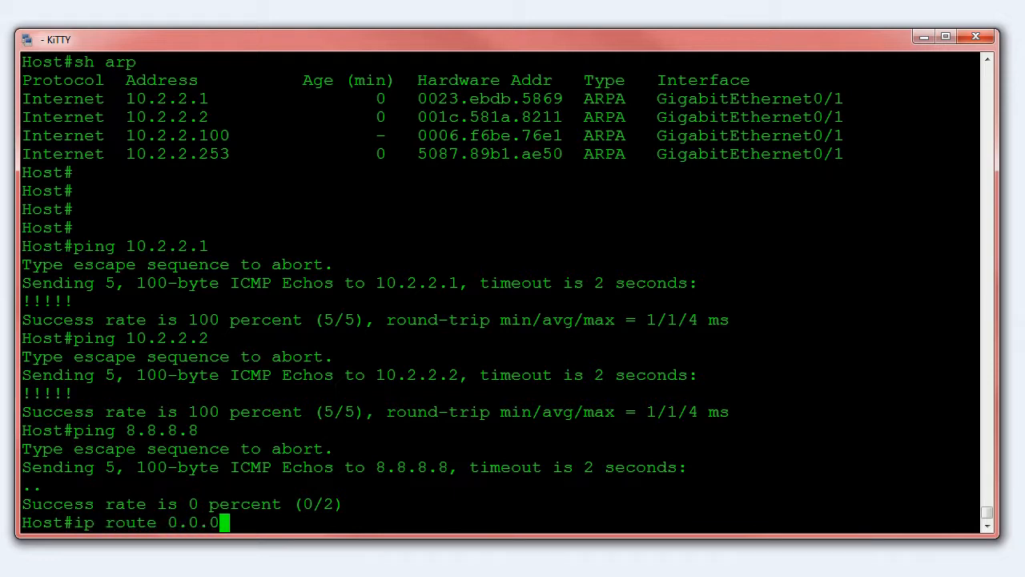
text(.0 0.0.0.0)
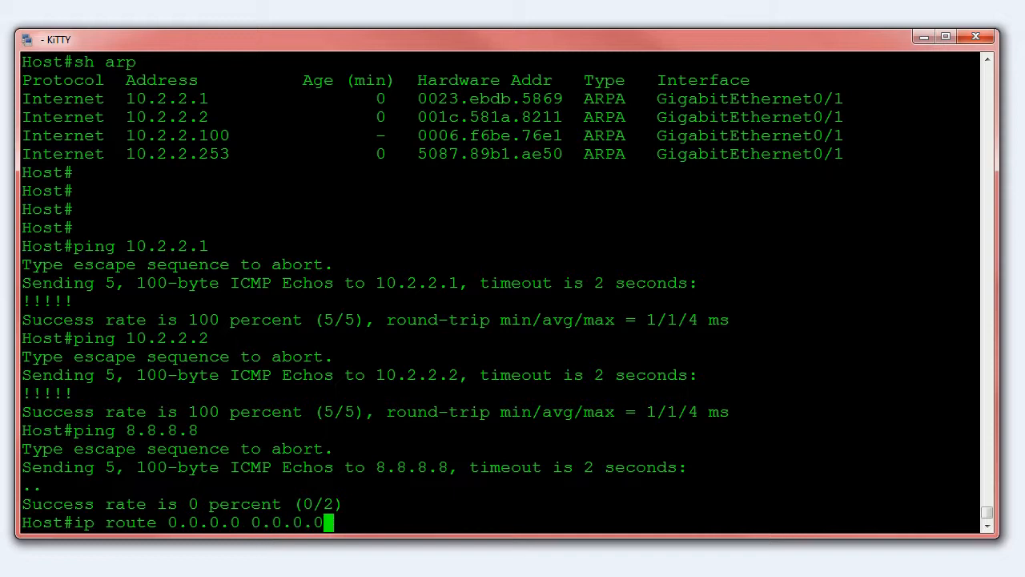
text( 10.2.2.1)
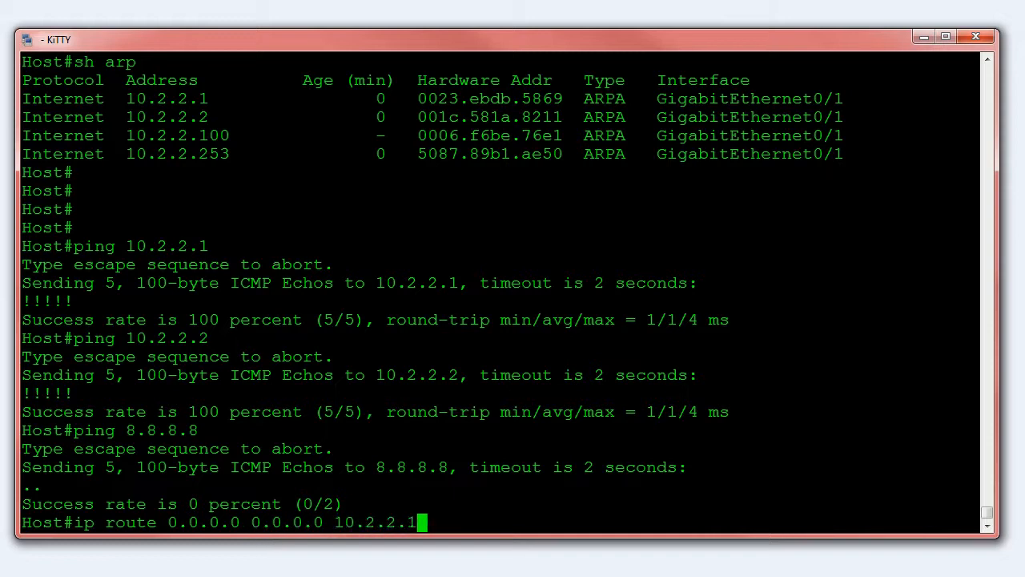
key(Return)
text(conf t)
key(Return)
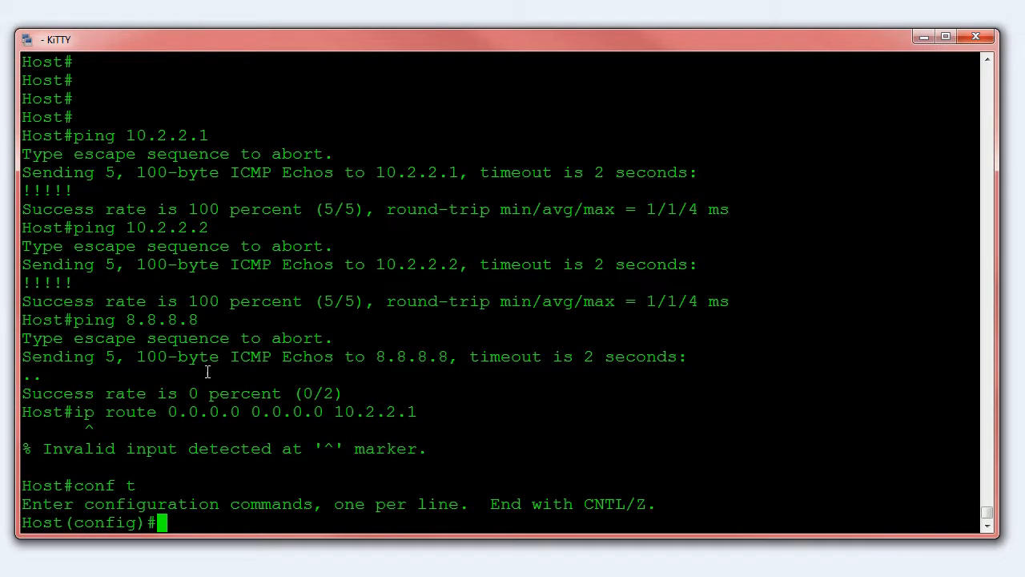
drag(74, 412, 417, 412)
right_click(439, 415)
key(Return)
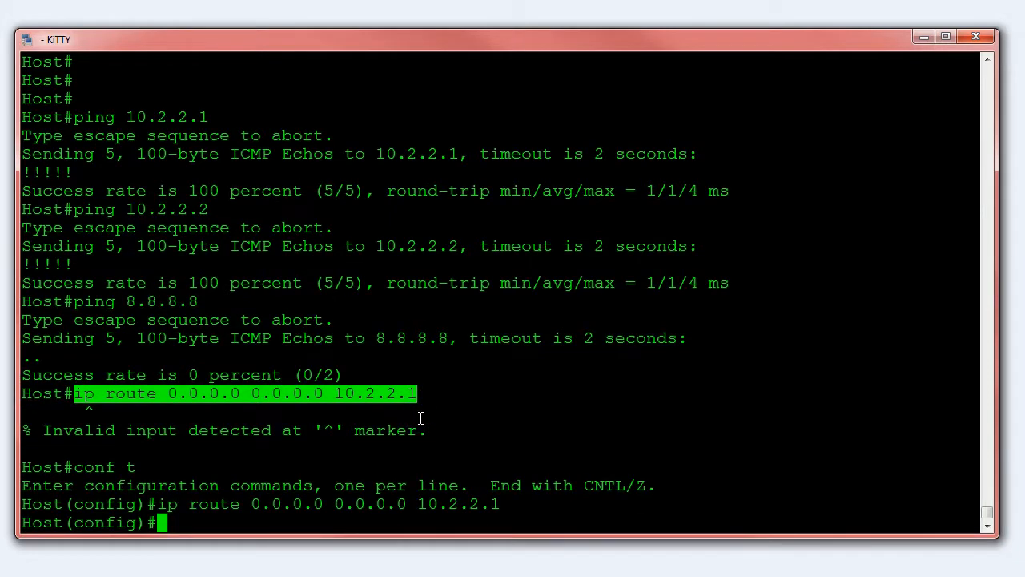
Ping 8.8.8.8 through the Router 1 gateway without leaving configuration mode
text(do ping 8.8.8.8)
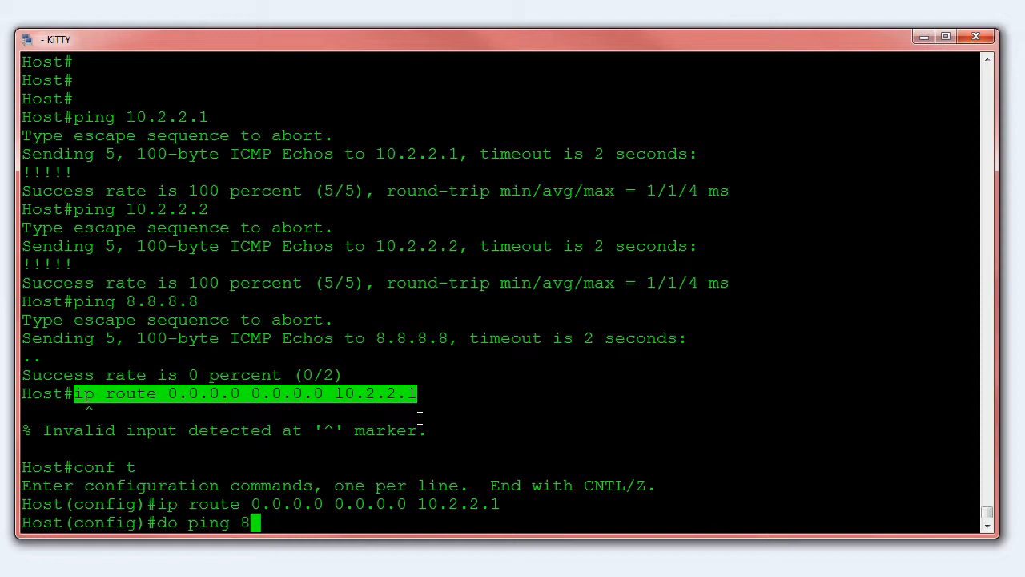
key(Return)
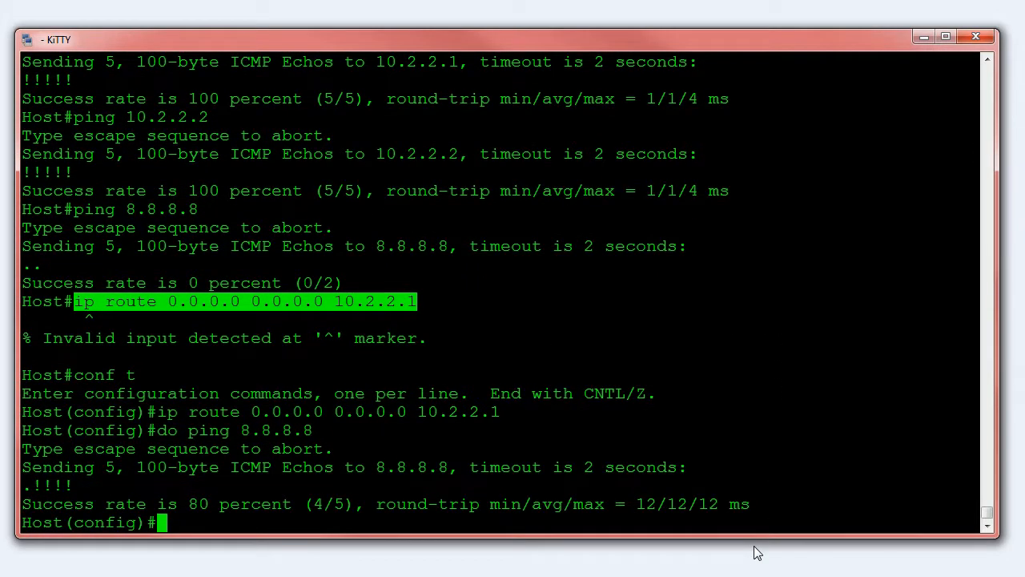
Remove the host's default route with next hop 10.2.2.1
key(Up)
key(Up)
key(Left)
key(Left)
key(Left)
key(Left)
key(Left)
key(Left)
key(Left)
key(Left)
key(Left)
key(Left)
key(Left)
key(Left)
key(Left)
key(Left)
key(Left)
key(Left)
key(Left)
key(Left)
key(Left)
key(Left)
key(Left)
key(Left)
key(Left)
key(Left)
key(Left)
key(Left)
key(Left)
key(Left)
key(Left)
key(Left)
key(Left)
key(Left)
key(Left)
text(no)
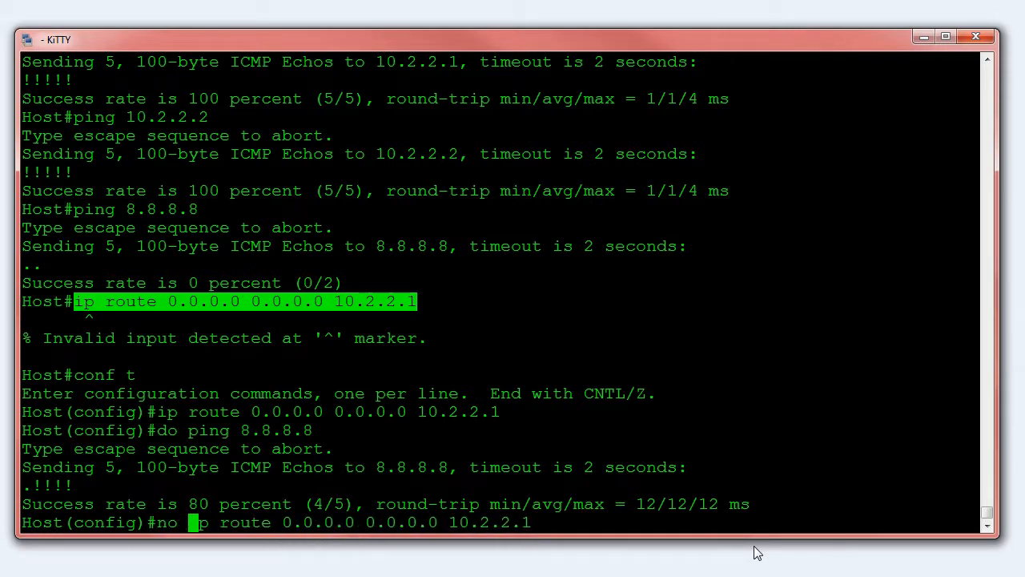
key(Return)
Add a default route 0.0.0.0 0.0.0.0 on the host with next hop 10.2.2.2
key(Up)
key(Up)
key(Up)
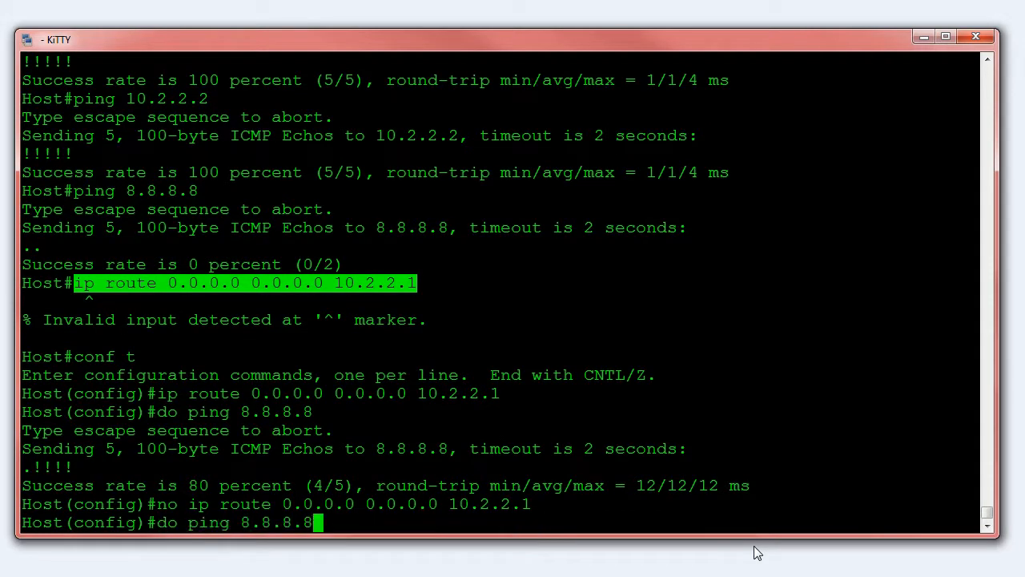
key(BackSpace)
text(2.2.2)
key(Return)
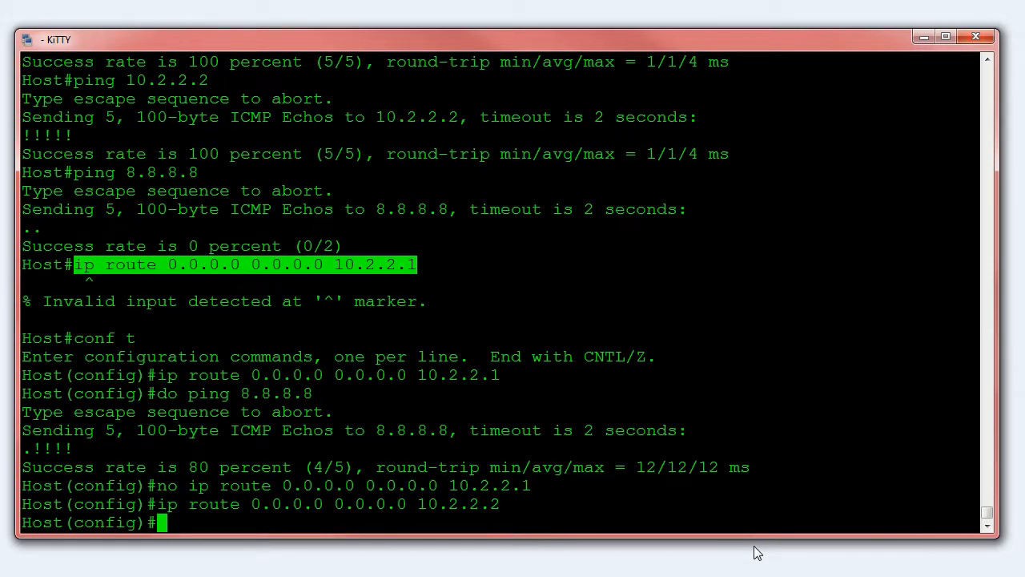
key(Return)
key(Return)
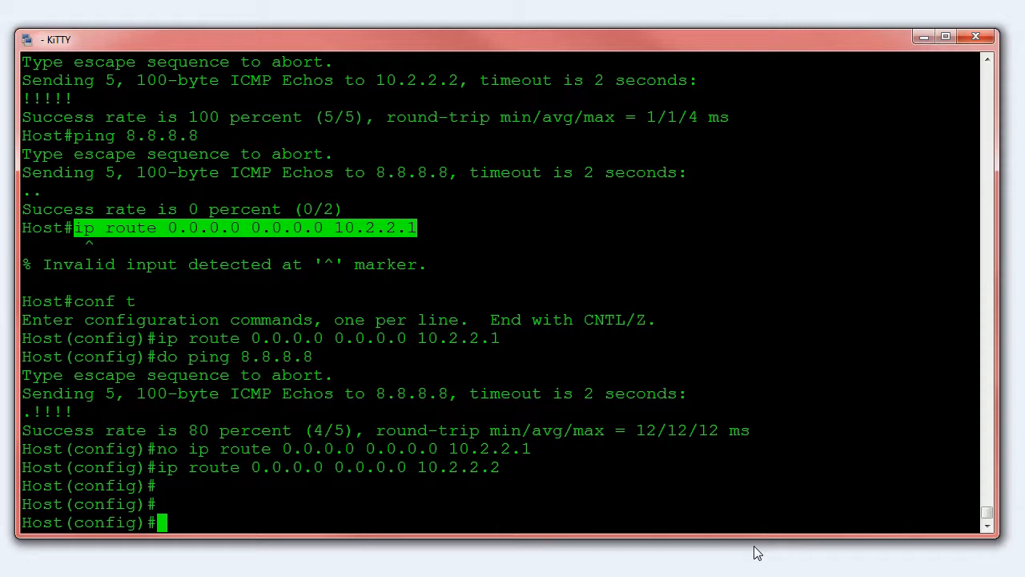
Ping 8.8.8.8 through the Router 2 gateway from configuration mode
key(Up)
key(Up)
key(Up)
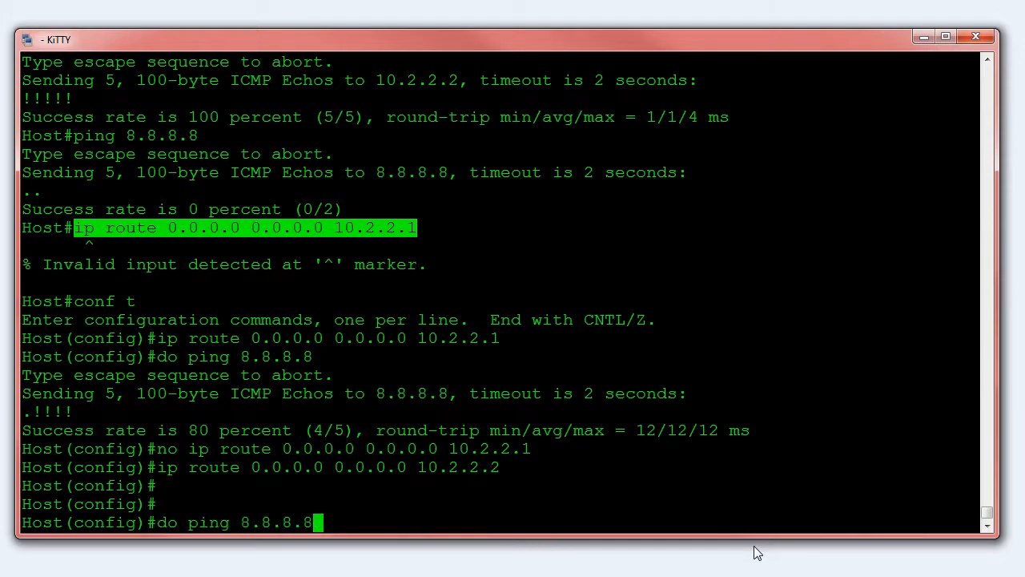
key(Return)
Leave configuration mode and display the host's IP routing table to examine the gateway of last resort
text(exit)
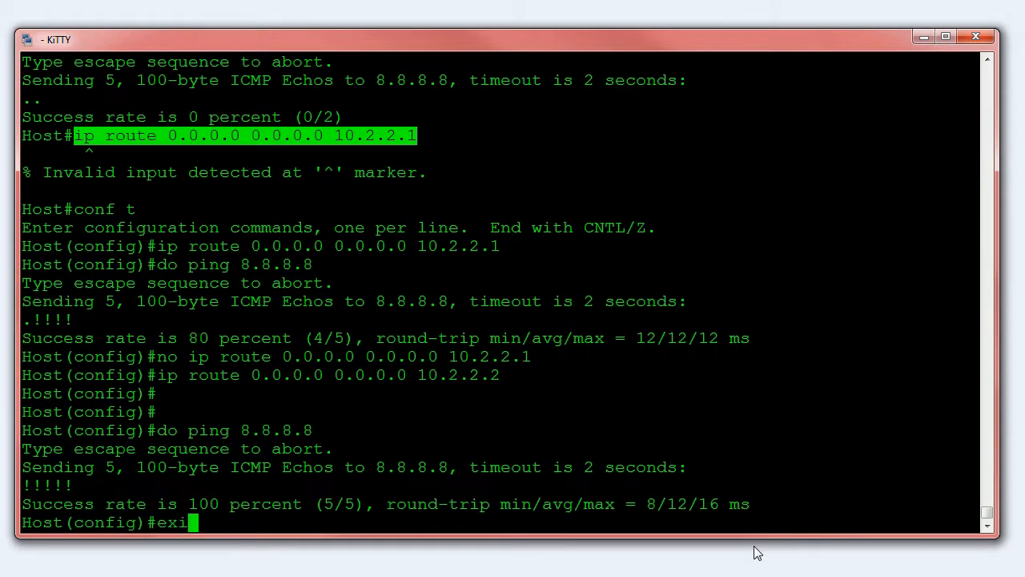
key(Return)
text(sh ip route)
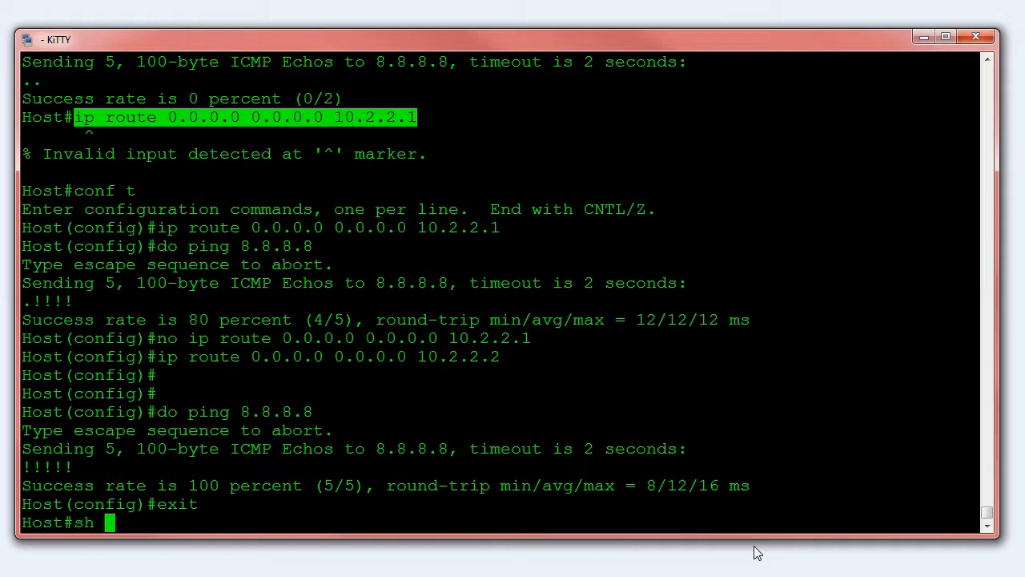
key(Return)
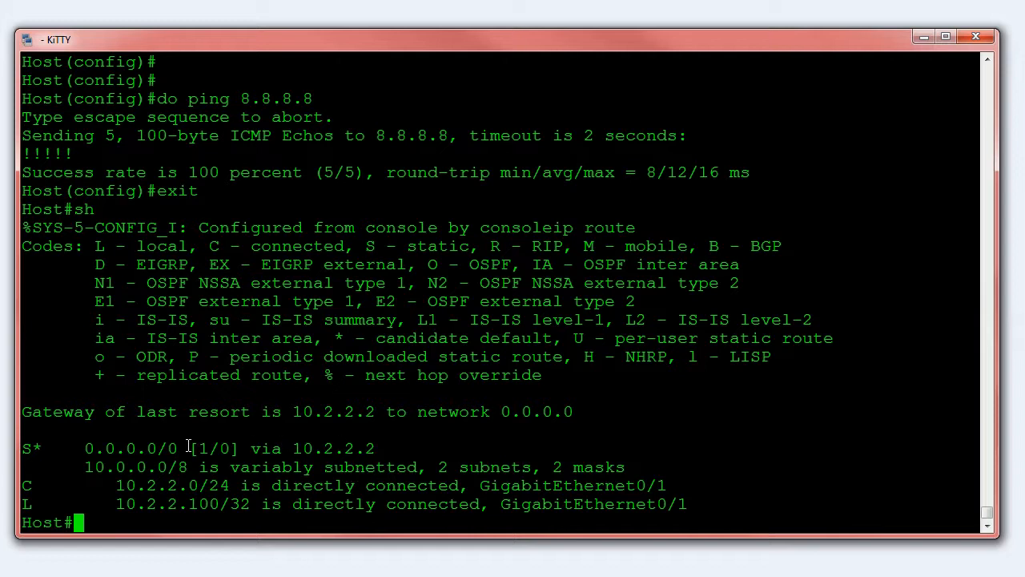
drag(573, 411, 250, 411)
click(253, 406)
Return to global configuration mode and remove the host's default route with next hop 10.2.2.2
text(conf t)
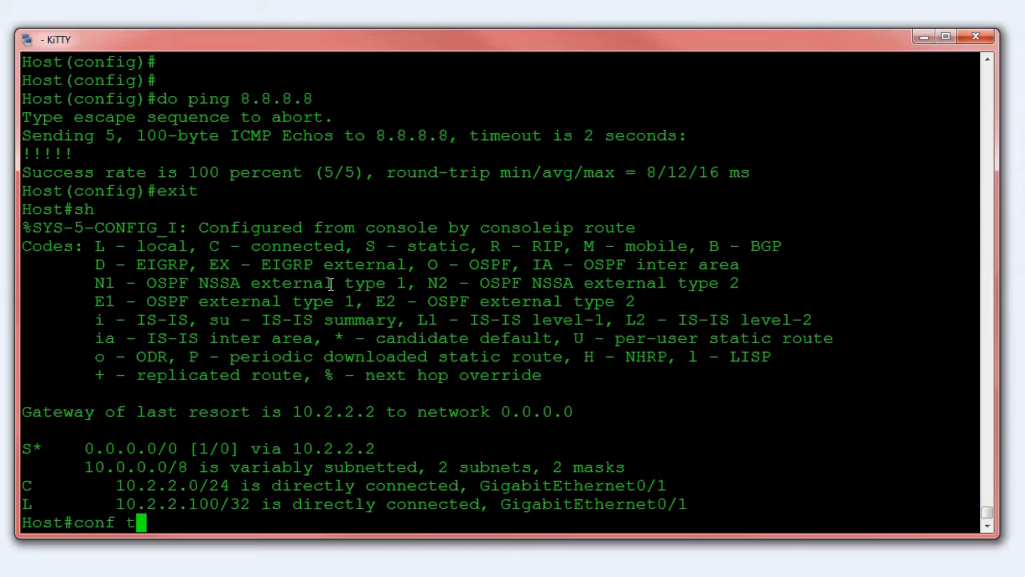
key(Return)
key(Up)
key(Up)
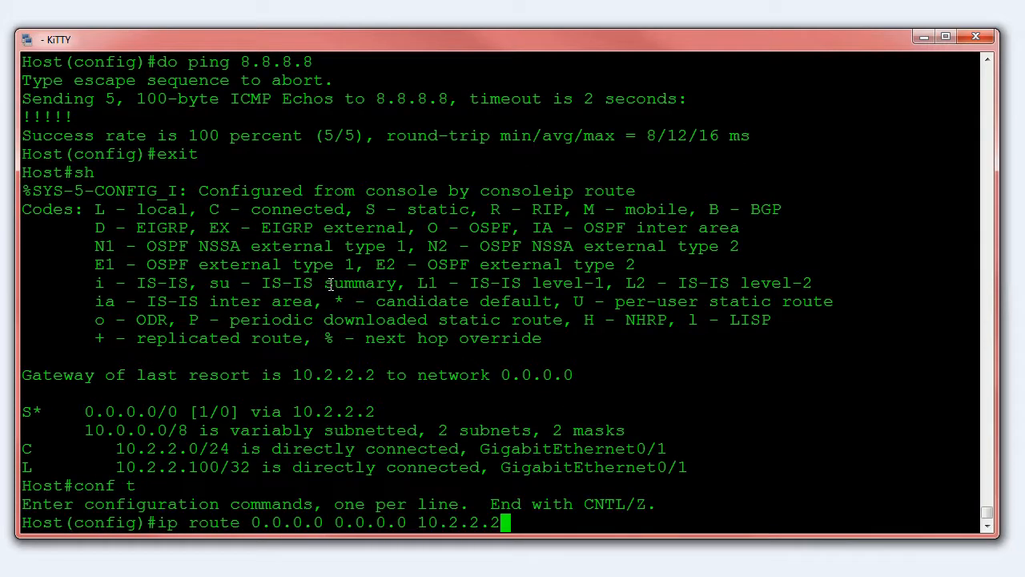
key(Left)
key(Left)
key(Left)
key(Left)
key(Left)
key(Left)
key(Left)
key(Left)
key(Left)
key(Left)
key(Left)
key(Left)
key(Left)
key(Left)
key(Left)
key(Left)
key(Left)
key(Left)
key(Left)
key(Left)
text(no)
key(End)
key(Return)
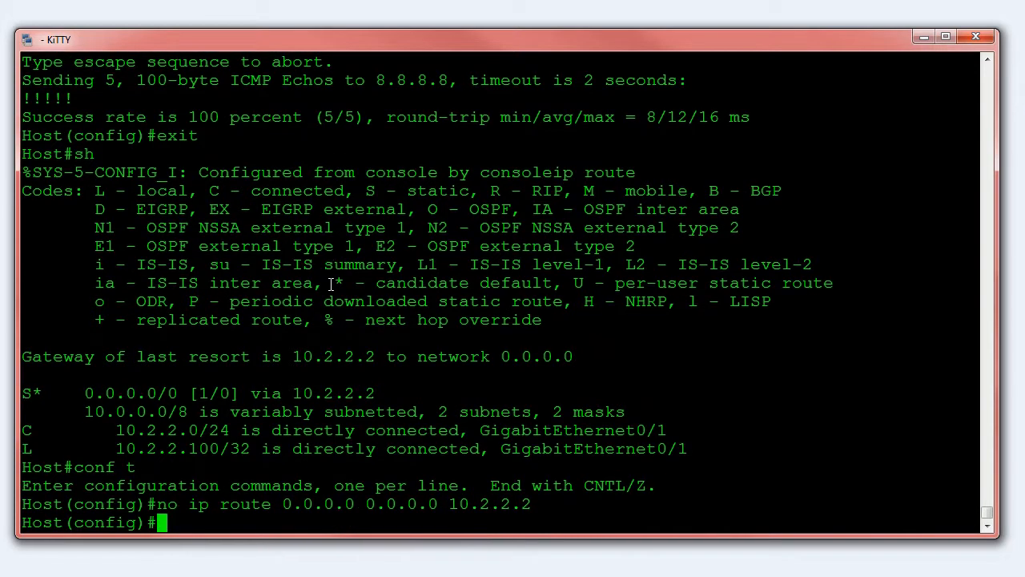
Add a default route 0.0.0.0 0.0.0.0 on the host with next hop 10.2.2.254, and leave configuration mode
text(ip route )
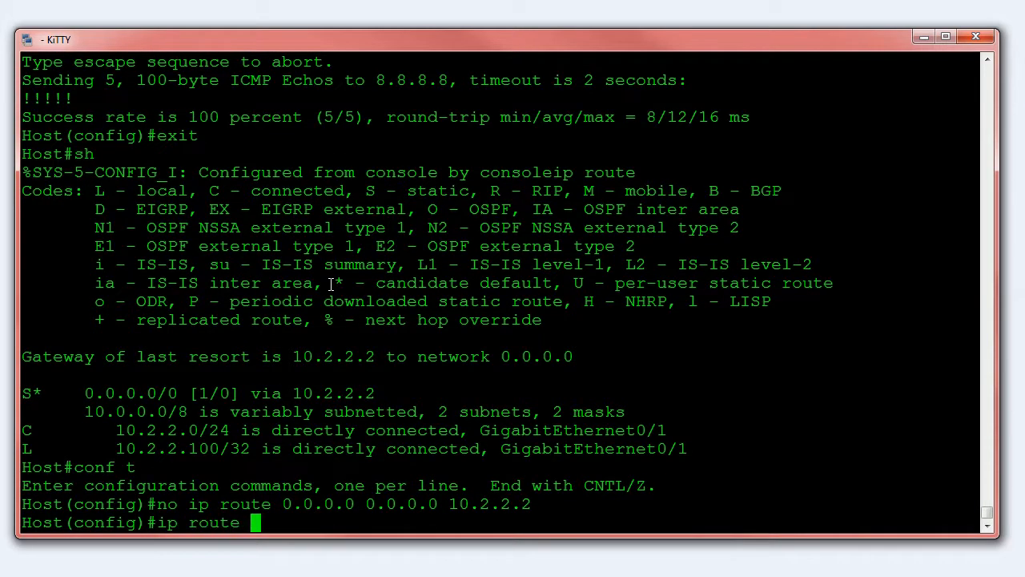
text(0.0.0.0 0.0.0.0)
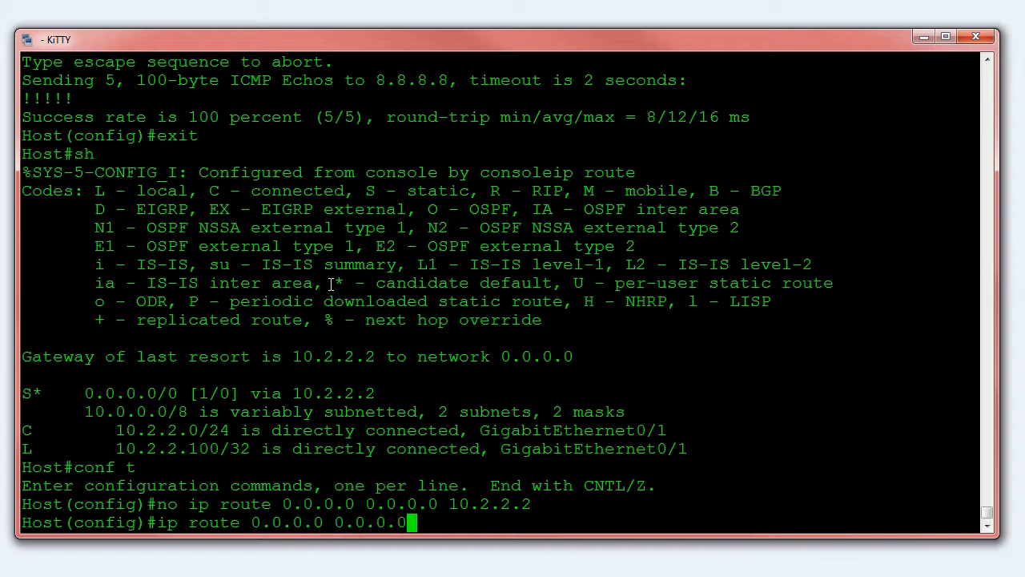
text( 10.2.2.254)
key(Return)
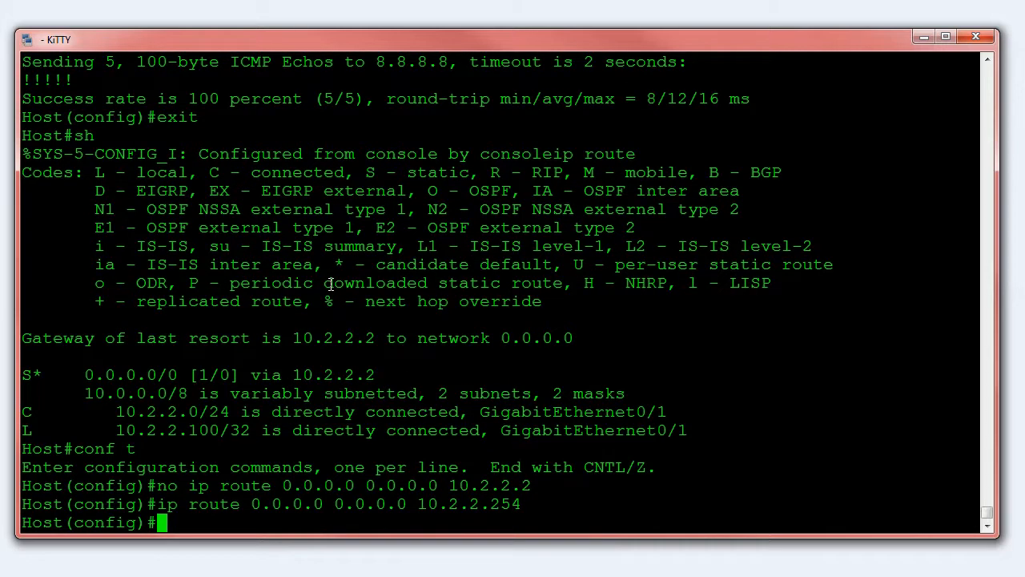
text(exit)
key(Return)
key(Return)
key(Return)
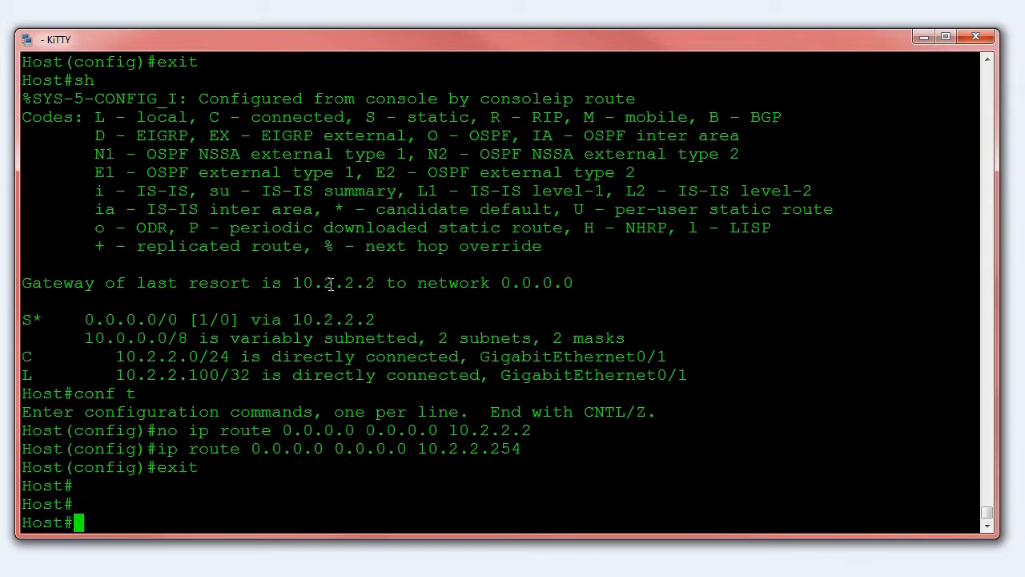
Ping 8.8.8.8 from the host using the 10.2.2.254 gateway, and abort the test before it completes
text(ping )
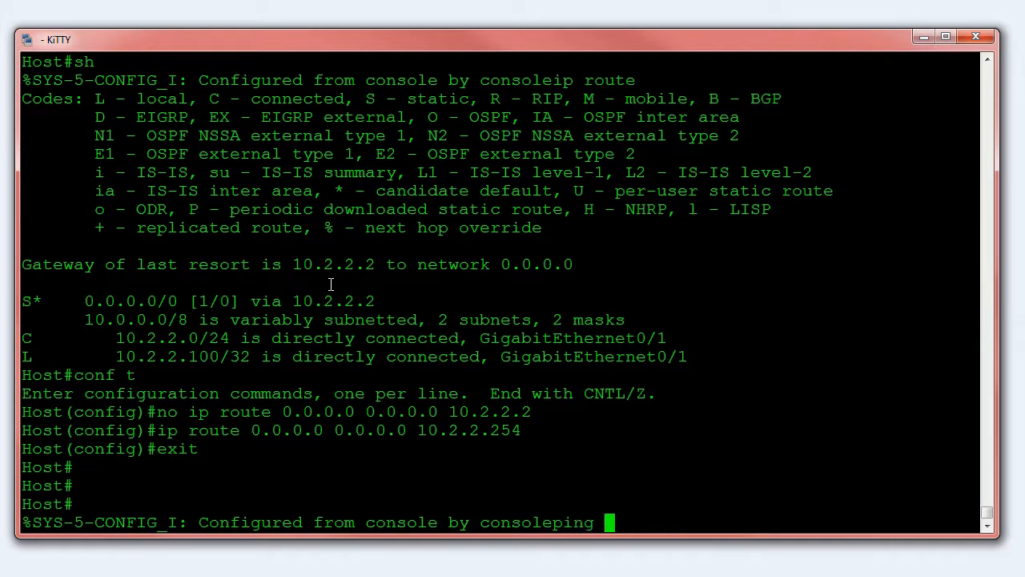
text(8.8.8.8.8.)
key(Return)
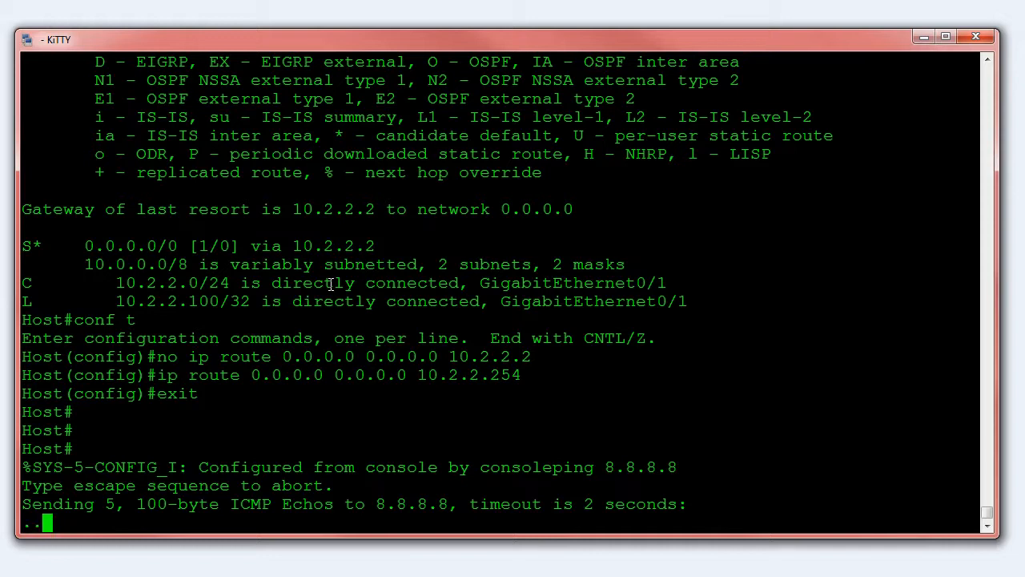
key(ctrl+shift+6)
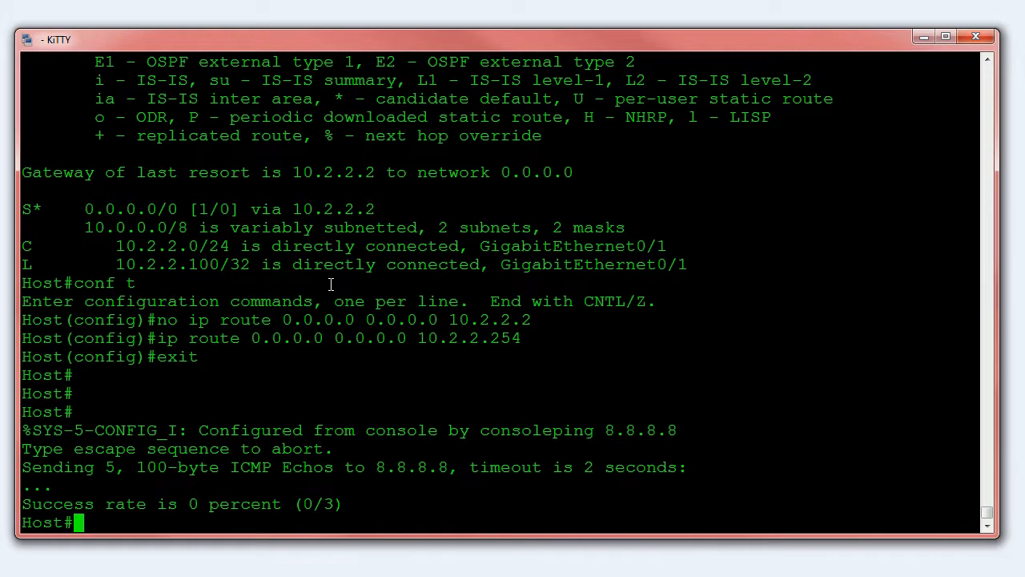
Open a remote session from the host to Router 1 at 10.2.2.1, logging in with the username and account password
text(1)
key(Return)
text(cisco)
key(Return)
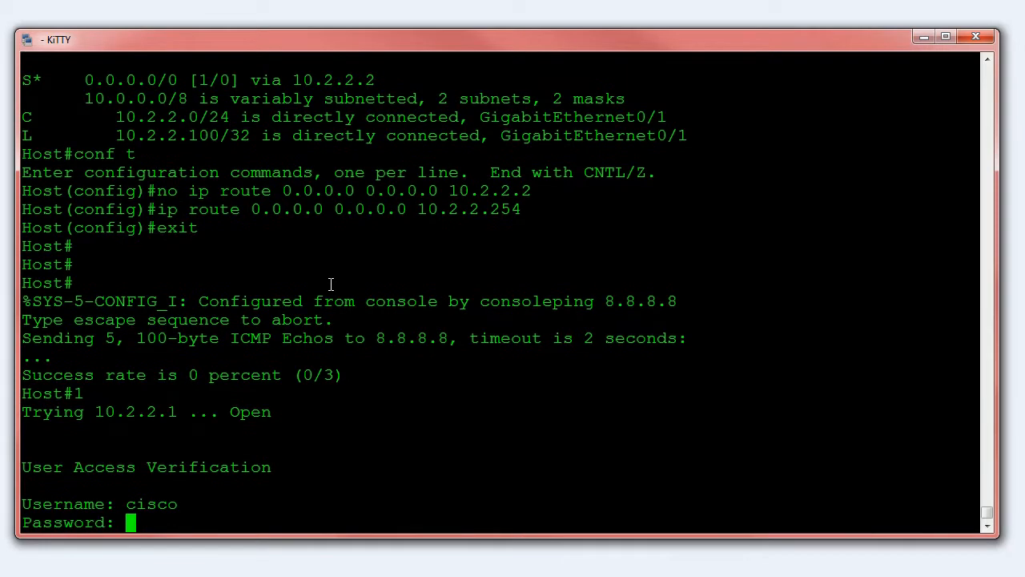
key(Return)
Display the brief IP interface summary on Router1
text(sh ip ro)
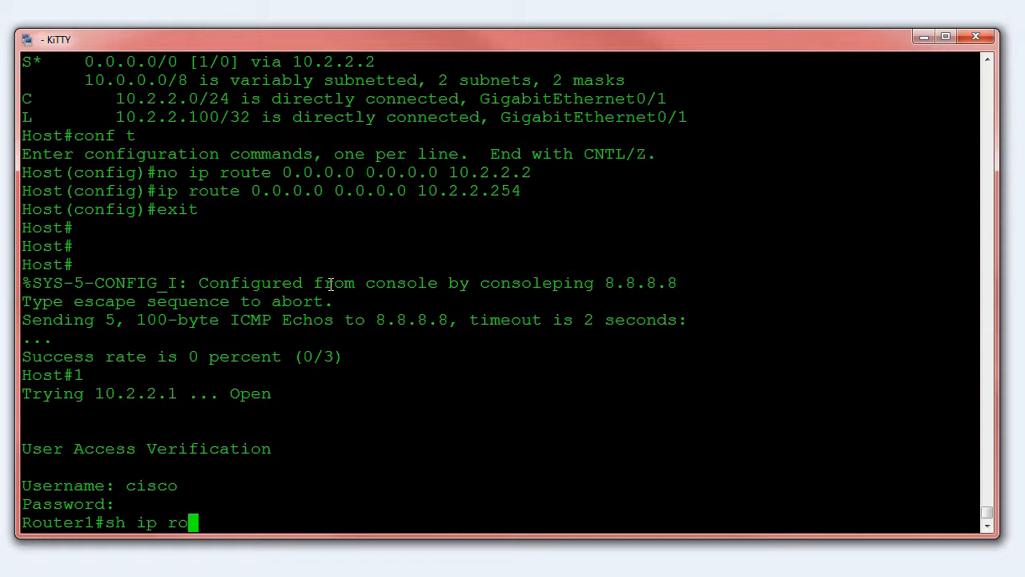
key(BackSpace)
key(BackSpace)
text(int bri)
key(Return)
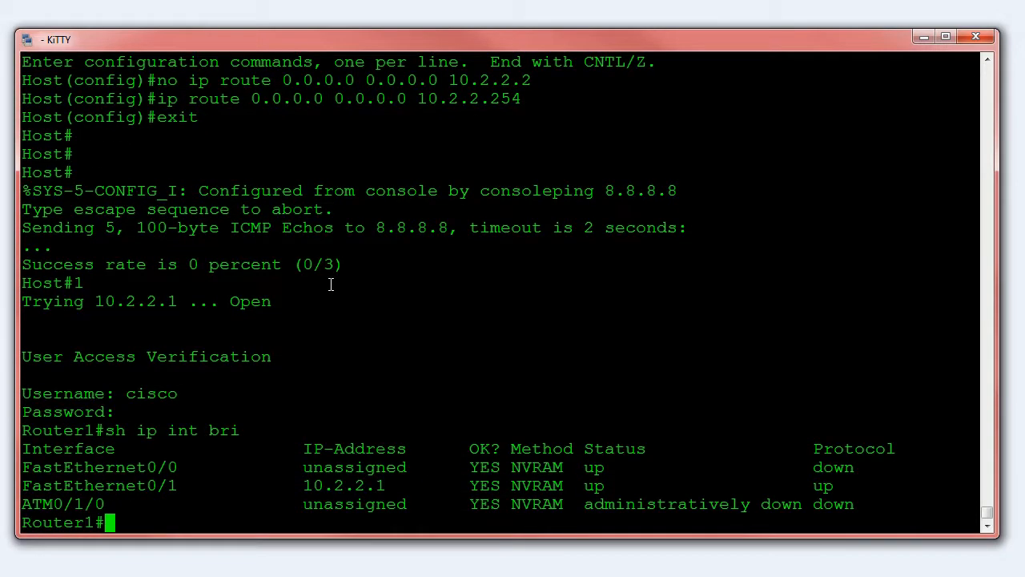
Enter global configuration mode on Router1 and open the configuration of interface FastEthernet 0/1
text(conf t)
key(Return)
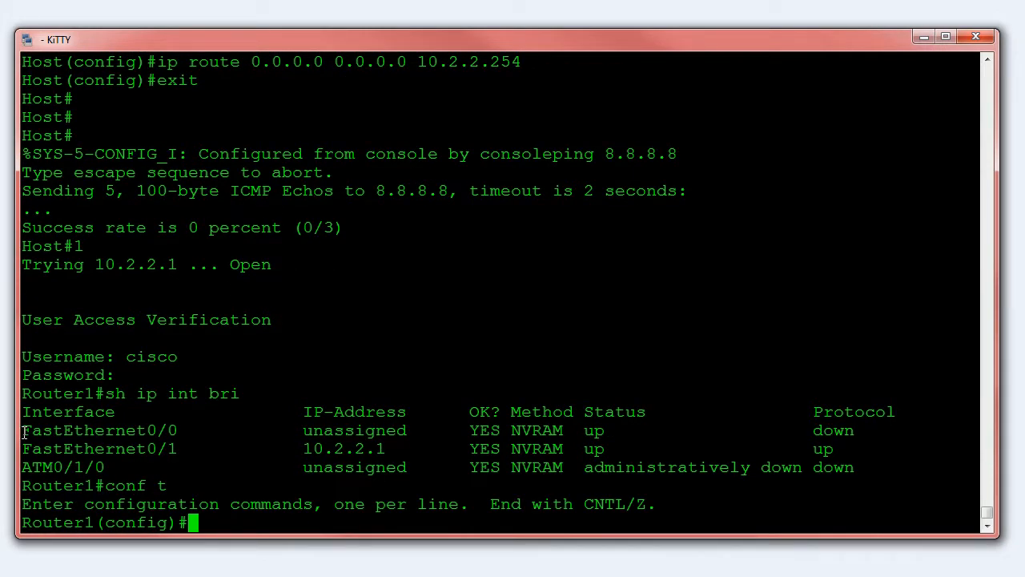
drag(22, 442, 174, 445)
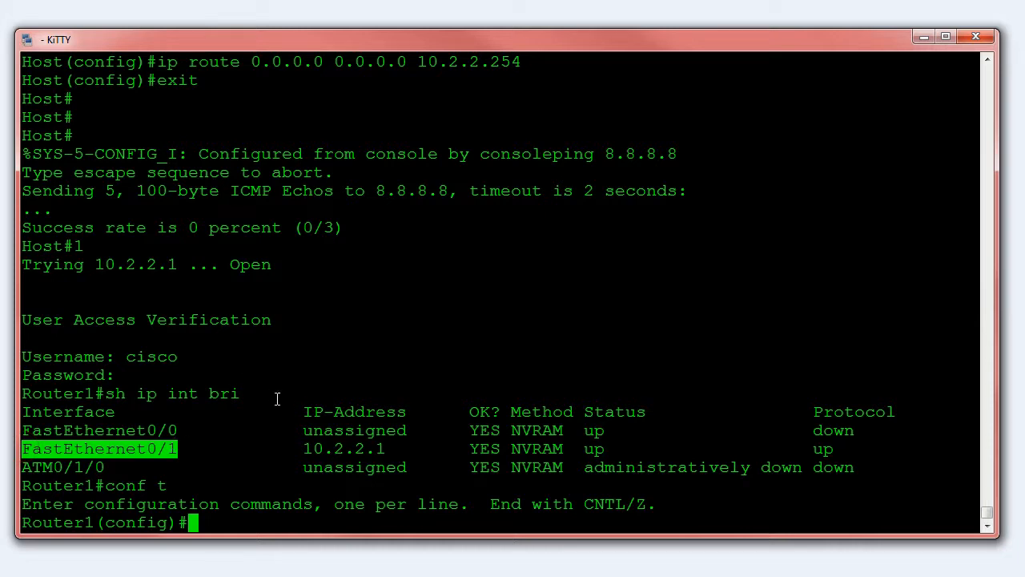
text(int fa 0/1)
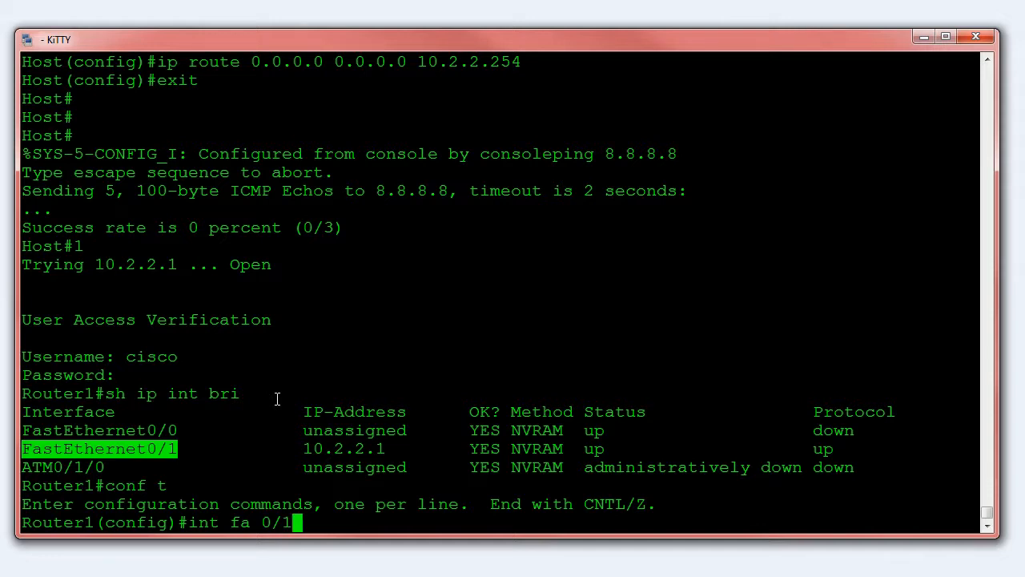
key(Return)
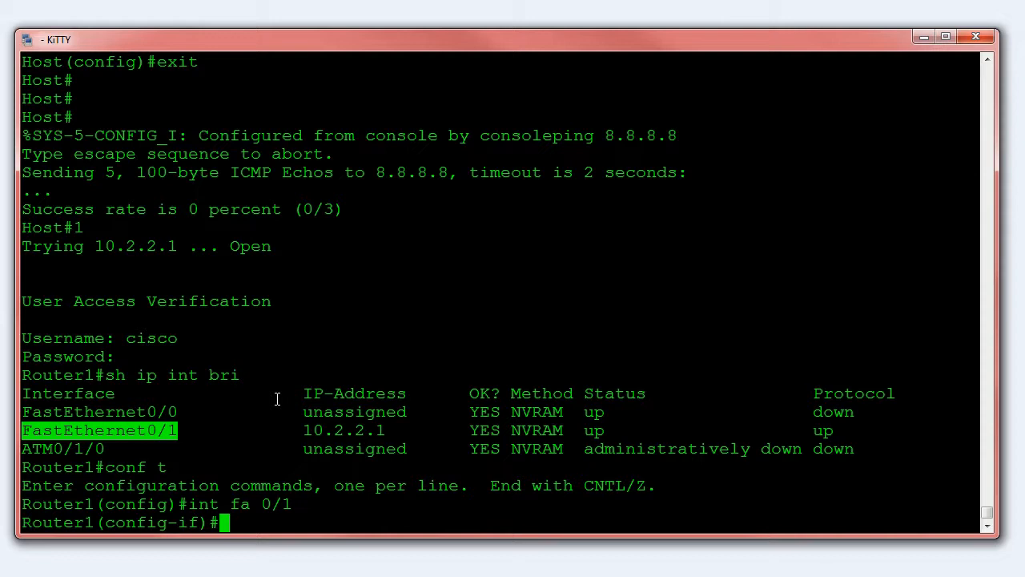
Start a standby command on the interface and list its available options
text(standby 1)
key(BackSpace)
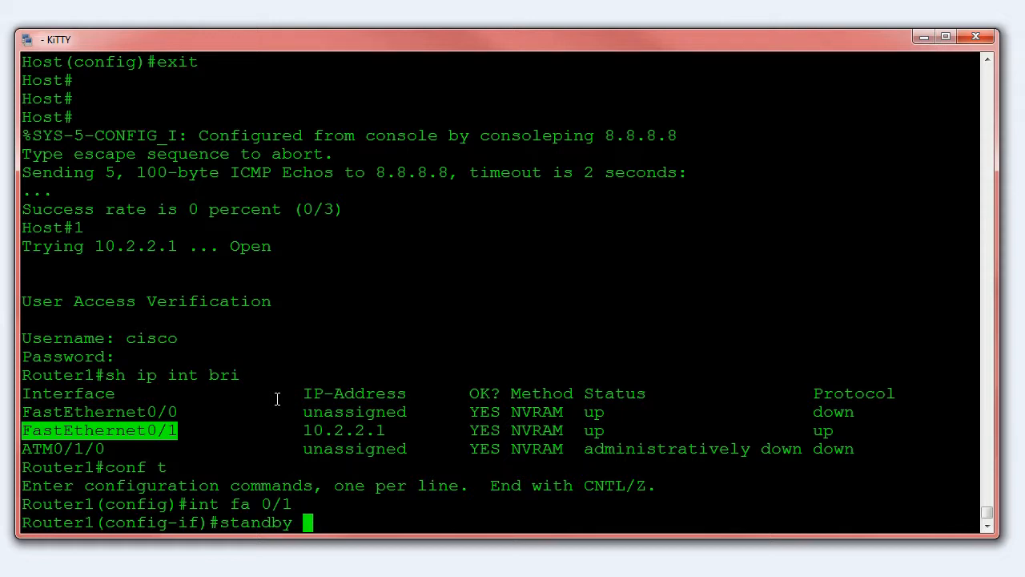
text(?)
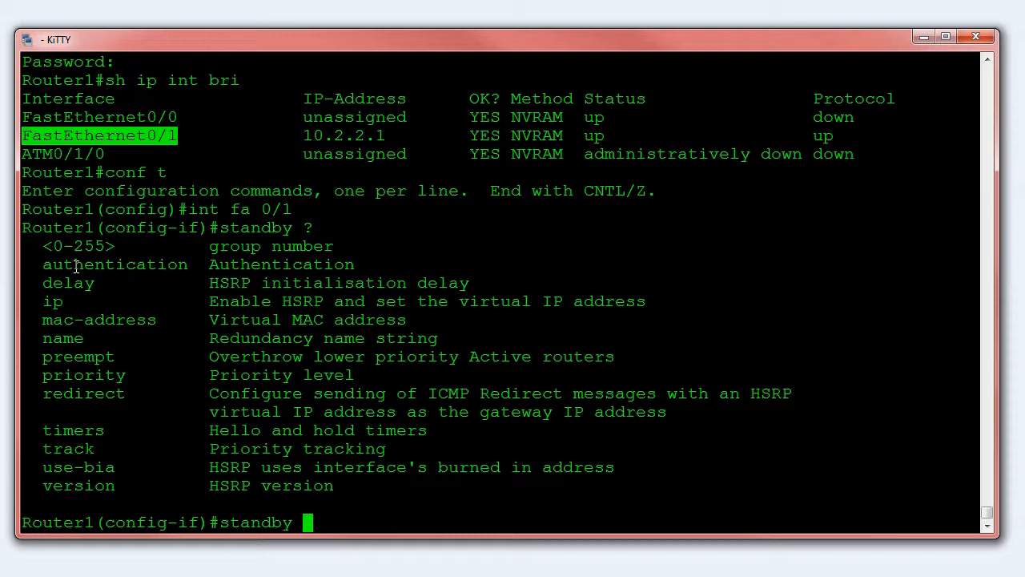
Complete the standby command with group 1 and virtual IP 10.2.2.254, and return to privileged mode
text(1)
text(ip 10.)
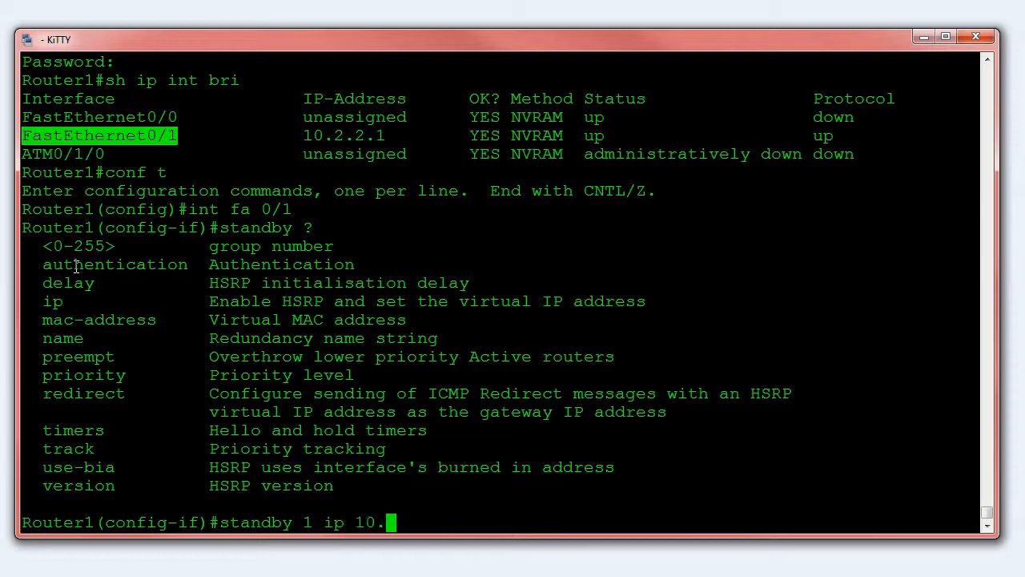
text(2.2.254)
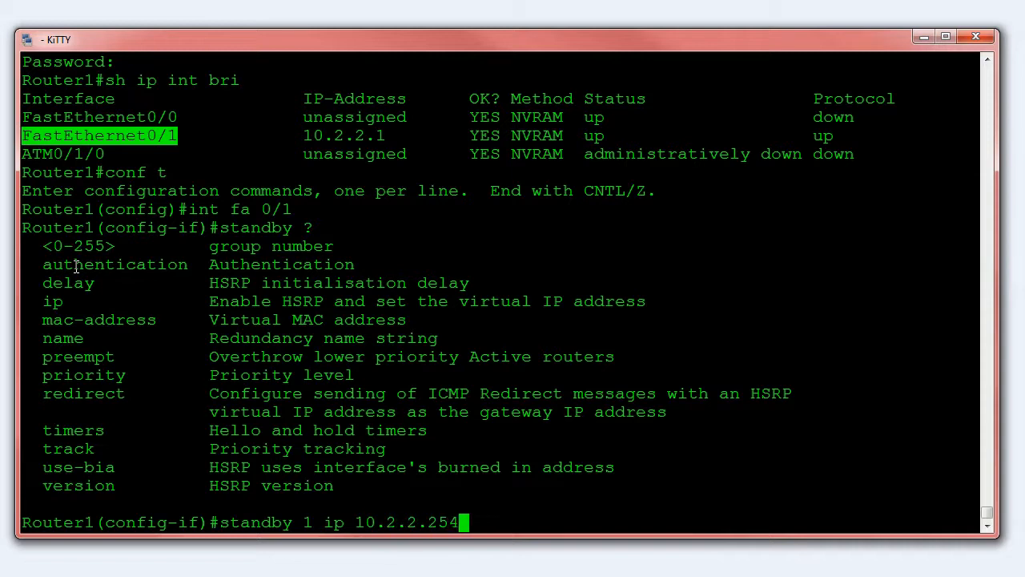
key(Return)
text(exit)
key(Return)
text(exit)
key(Return)
key(Return)
key(Return)
Display the HSRP standby status on Router1 and examine the virtual MAC version and the state line
text(s)
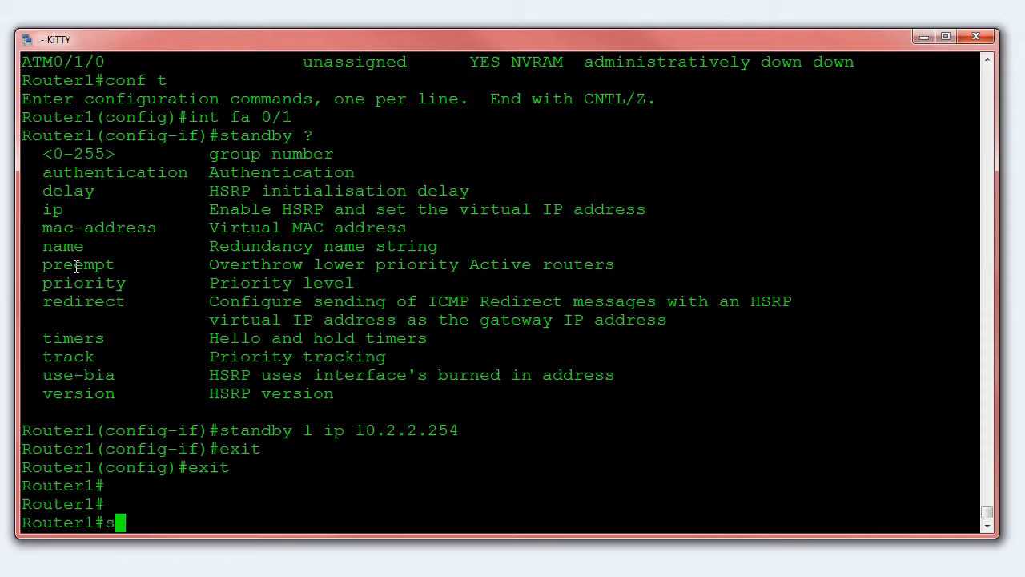
text(h standby)
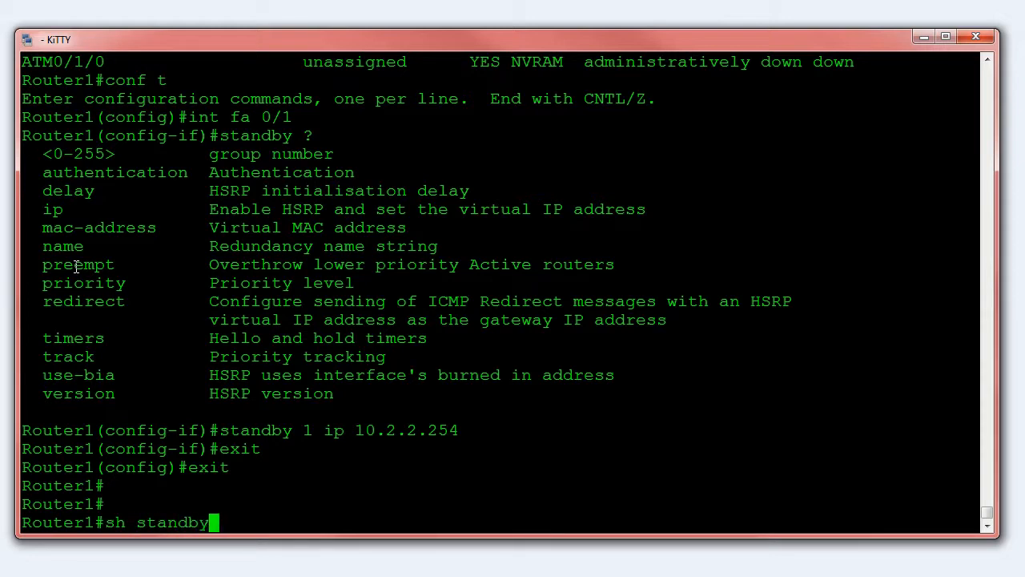
key(Return)
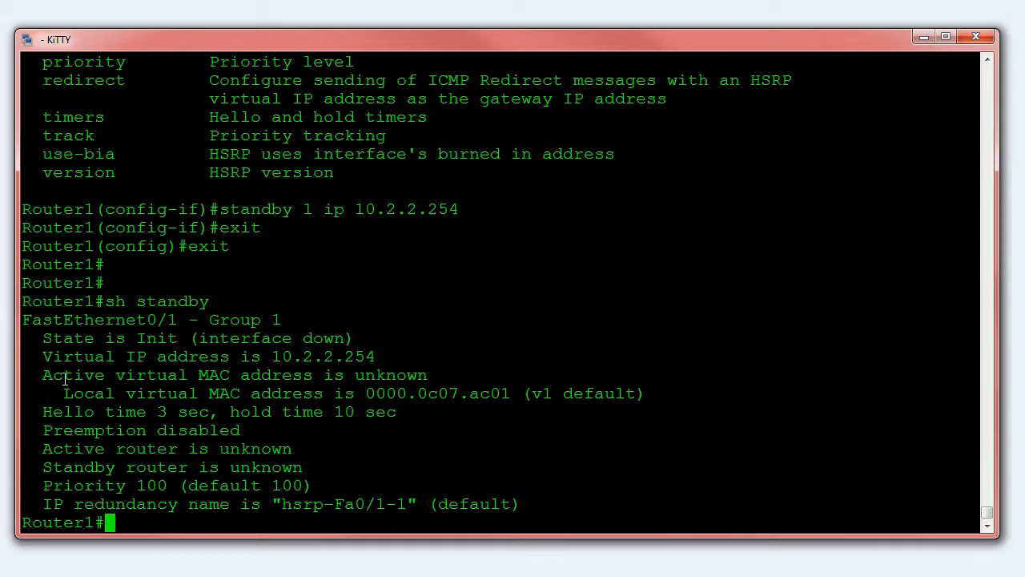
drag(522, 393, 615, 393)
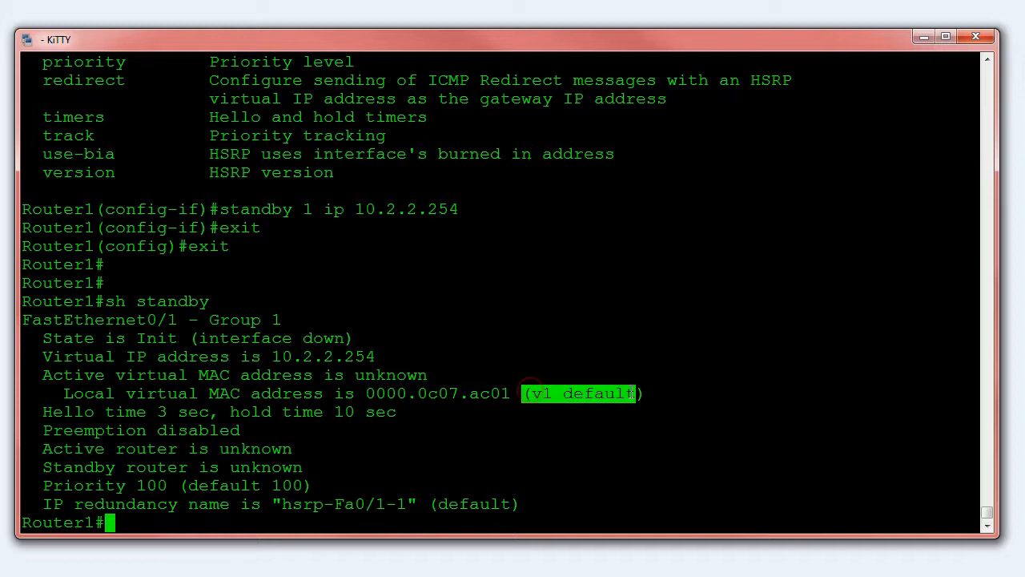
drag(94, 338, 234, 338)
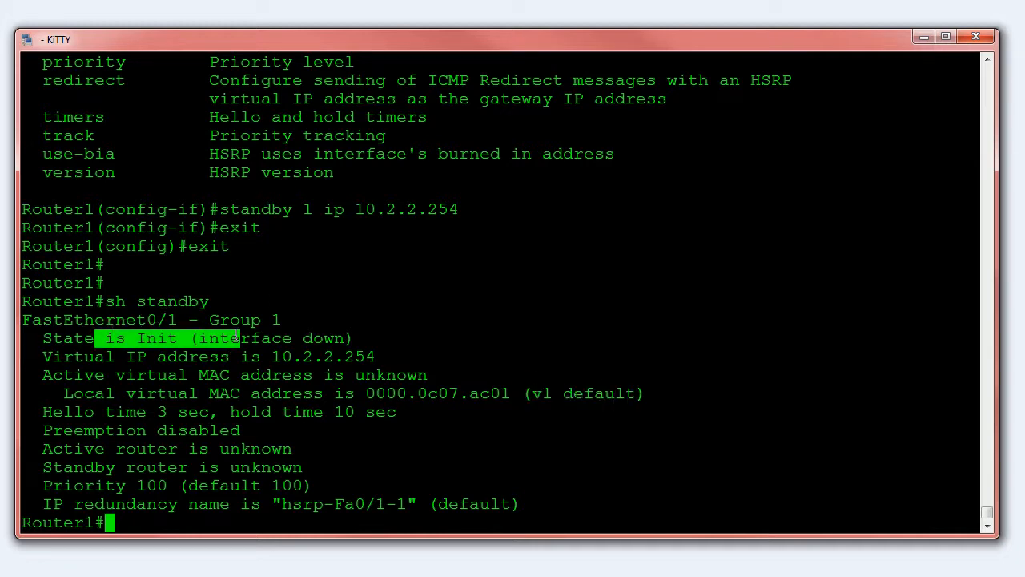
Redisplay the standby status on Router1 three times to follow the HSRP state transitions
key(Up)
key(Return)
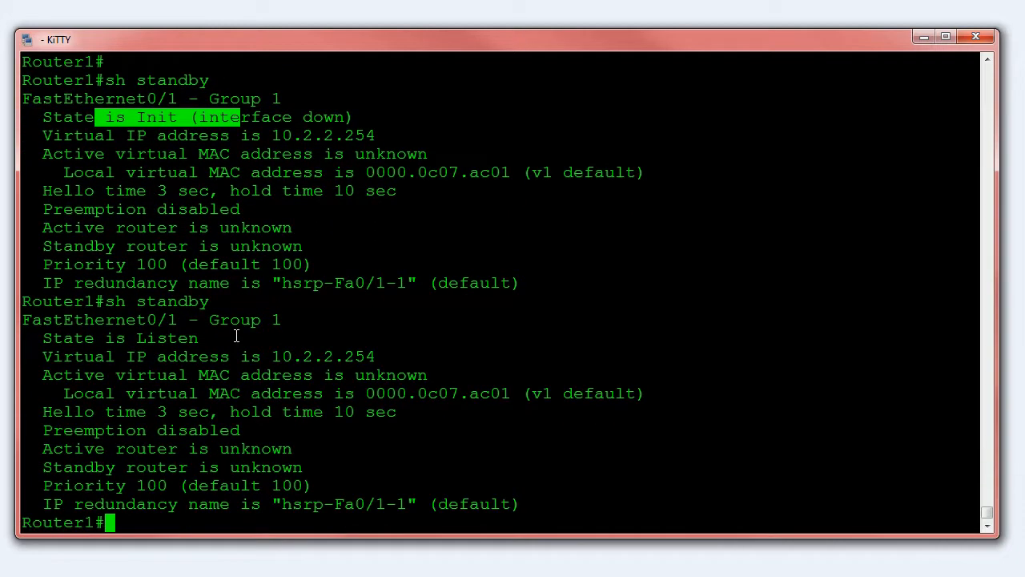
drag(114, 338, 206, 338)
click(211, 338)
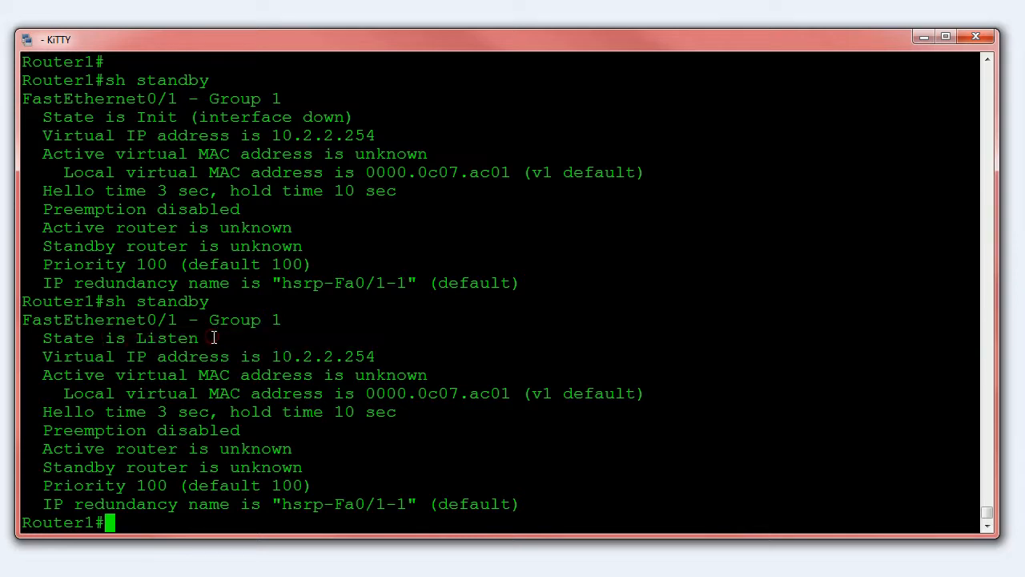
key(Up)
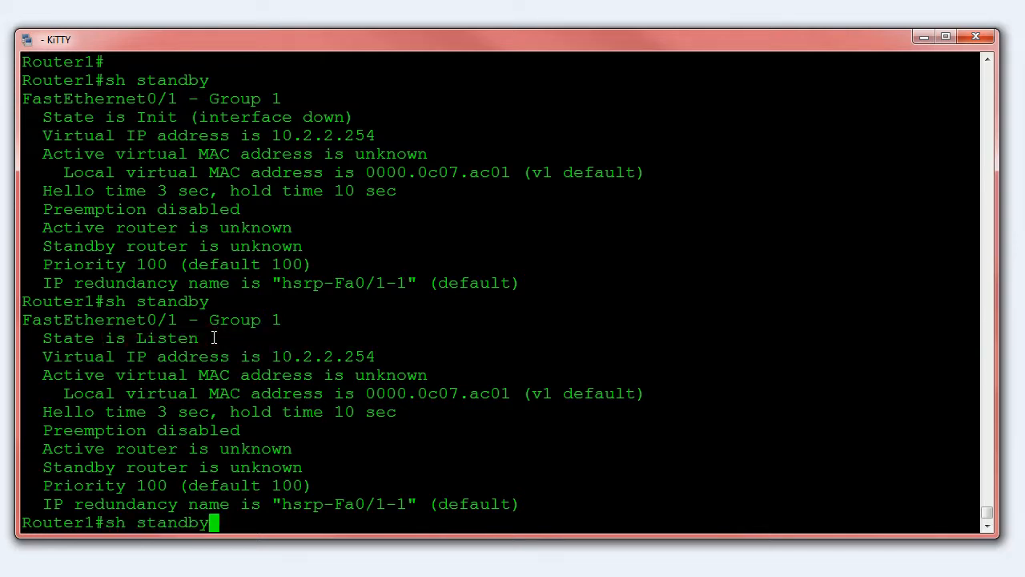
key(Return)
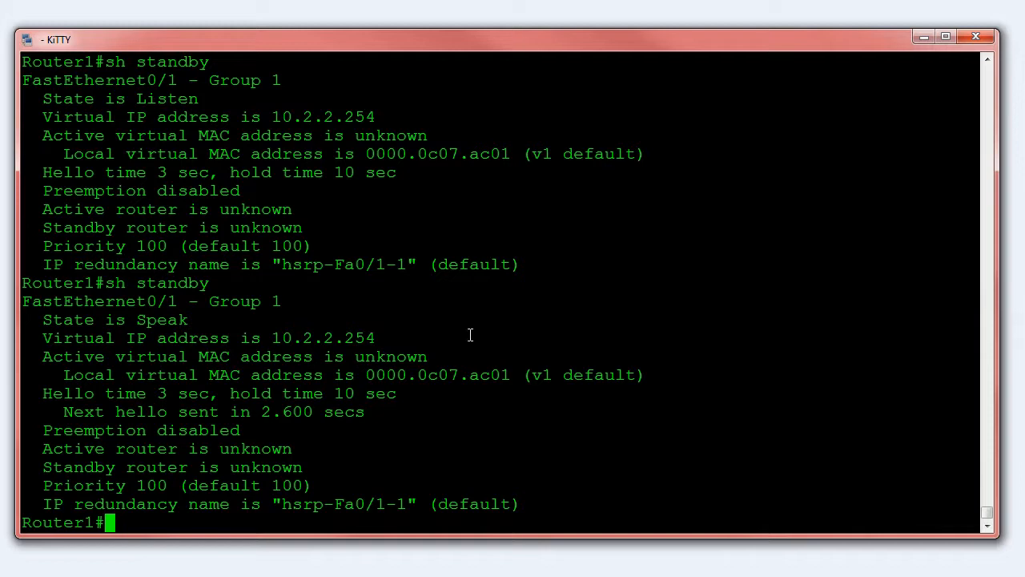
drag(119, 320, 207, 323)
click(206, 323)
key(Up)
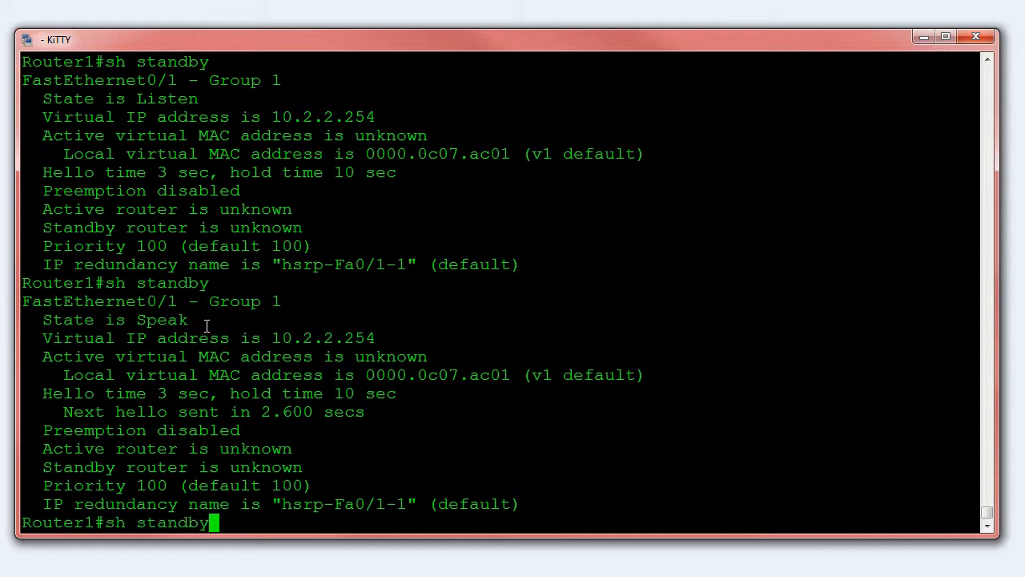
key(Return)
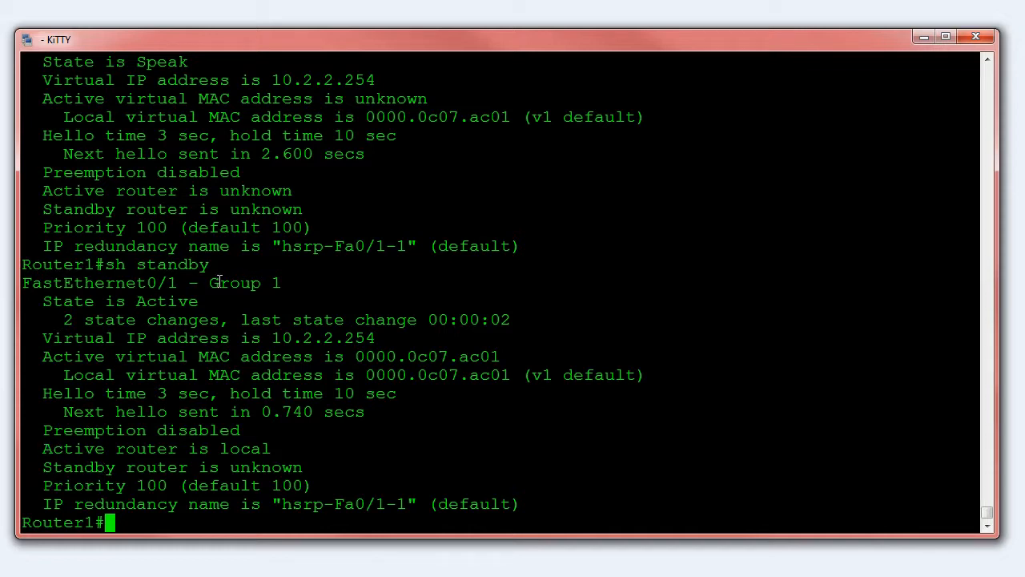
Examine the group, active router, state and standby router lines in the latest standby output
mouse_move(214, 279)
mouse_down()
mouse_move(281, 282)
mouse_move(208, 288)
mouse_up()
click(275, 282)
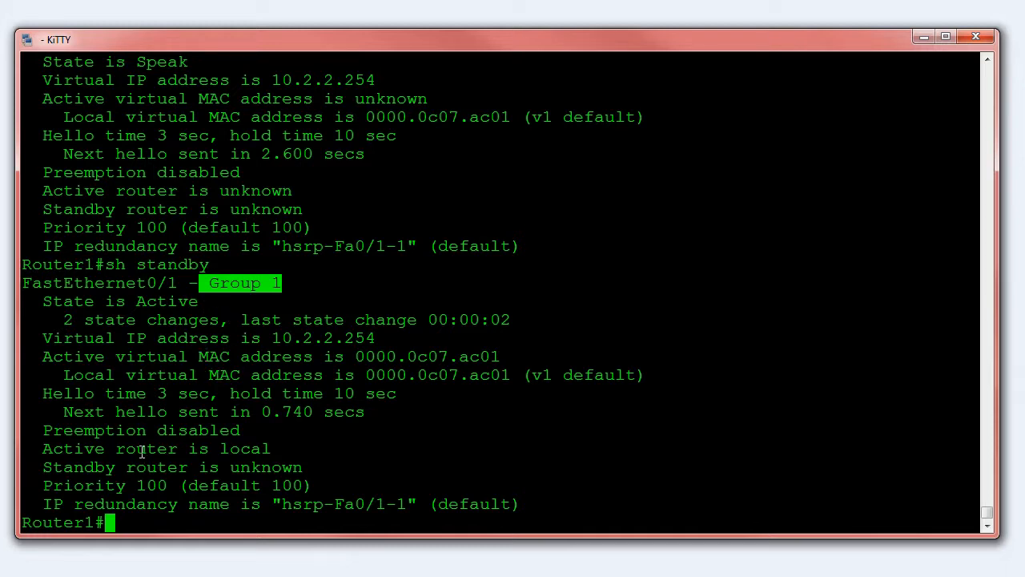
click(45, 448)
drag(45, 449, 273, 449)
click(269, 447)
drag(35, 302, 199, 303)
click(190, 325)
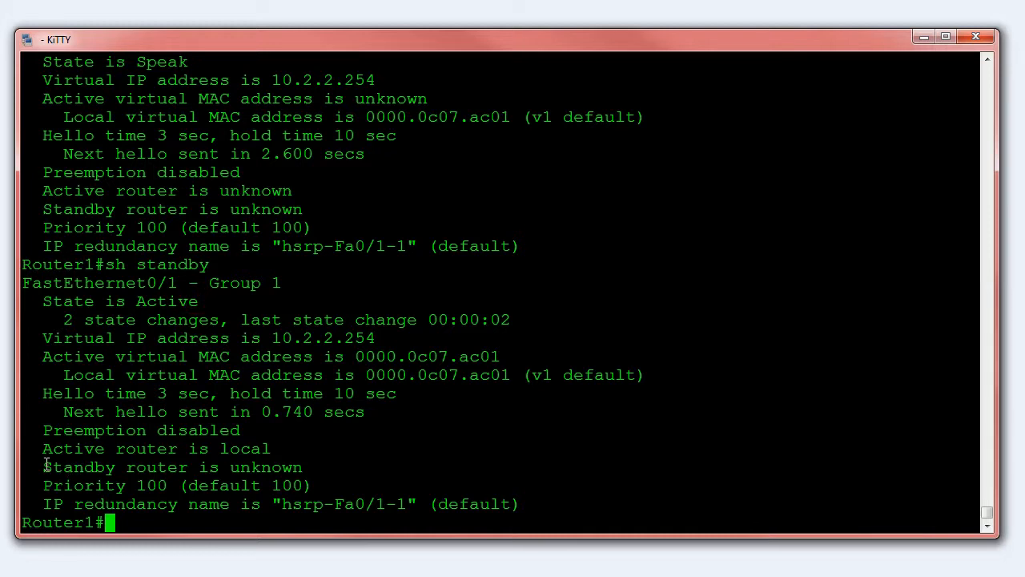
drag(46, 467, 302, 466)
click(295, 471)
Close the Router 1 session and ping 8.8.8.8 from the host
text(exit)
key(Return)
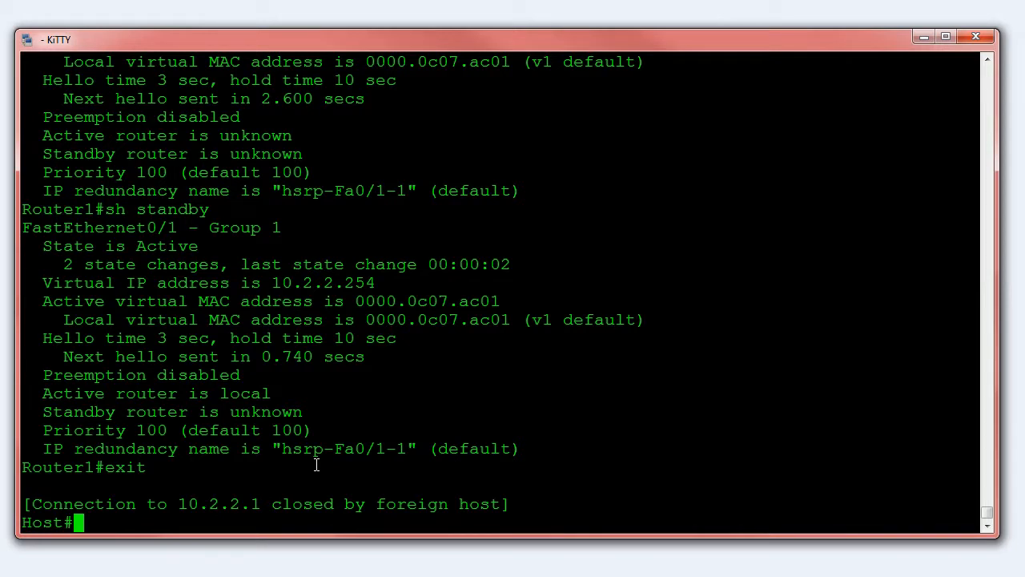
text(ping 8.8.8)
text(,.)
key(BackSpace)
key(BackSpace)
text(.8)
key(Return)
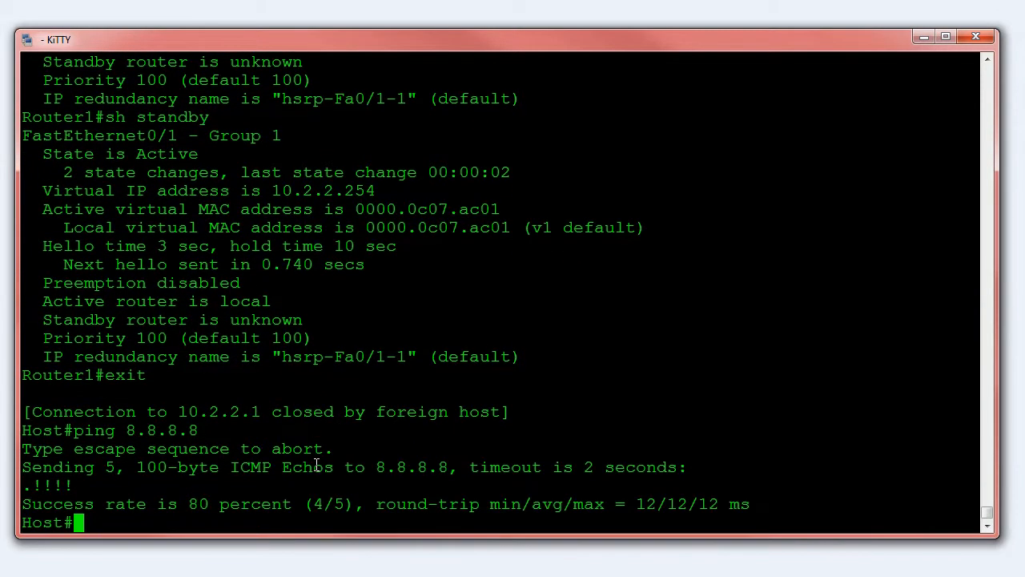
Display the host's ARP table and examine the 10.2.2.254 entry and its hardware address against the 10.2.2.1 entry
text(sh arp)
key(Return)
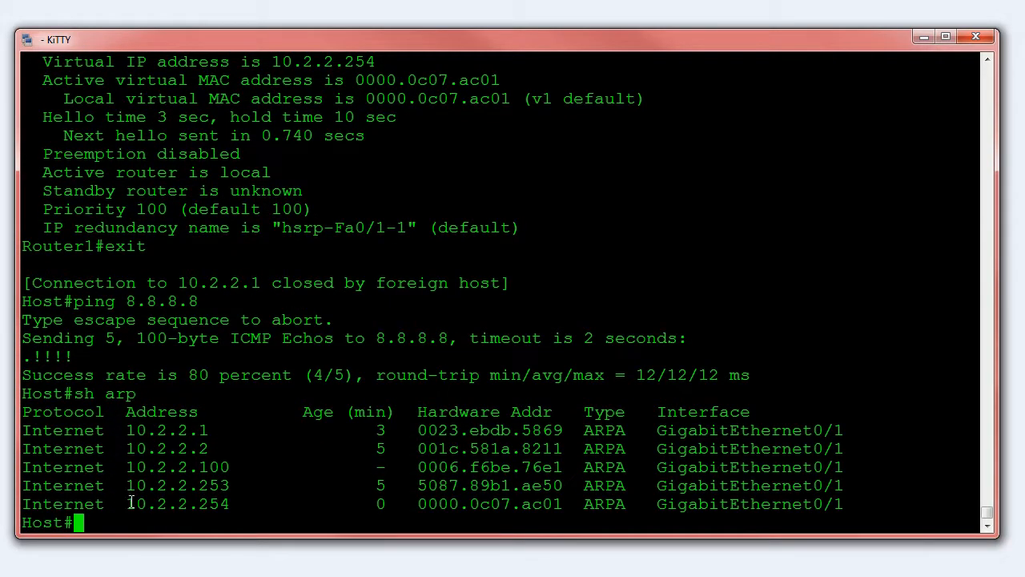
drag(130, 503, 230, 503)
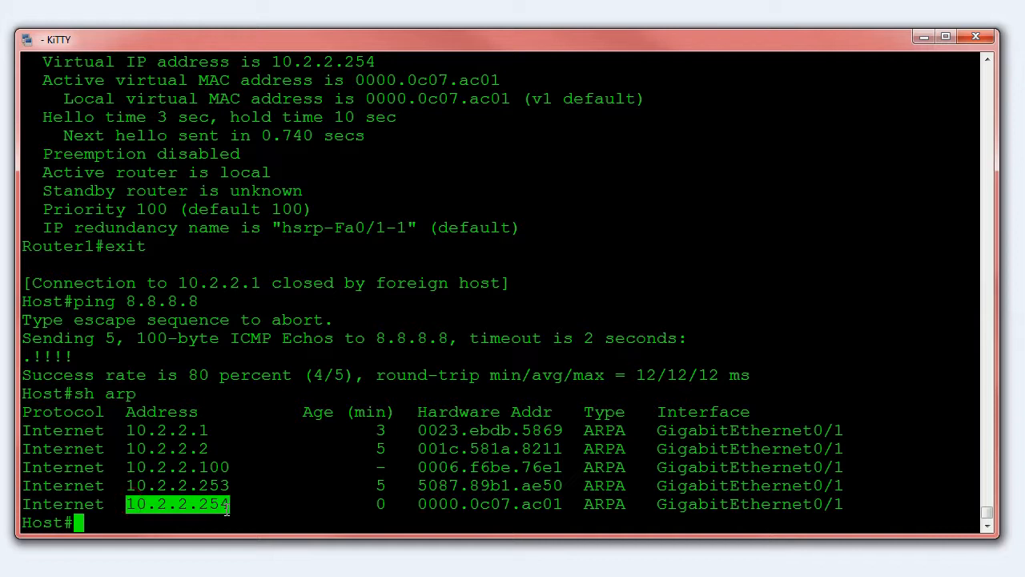
click(181, 455)
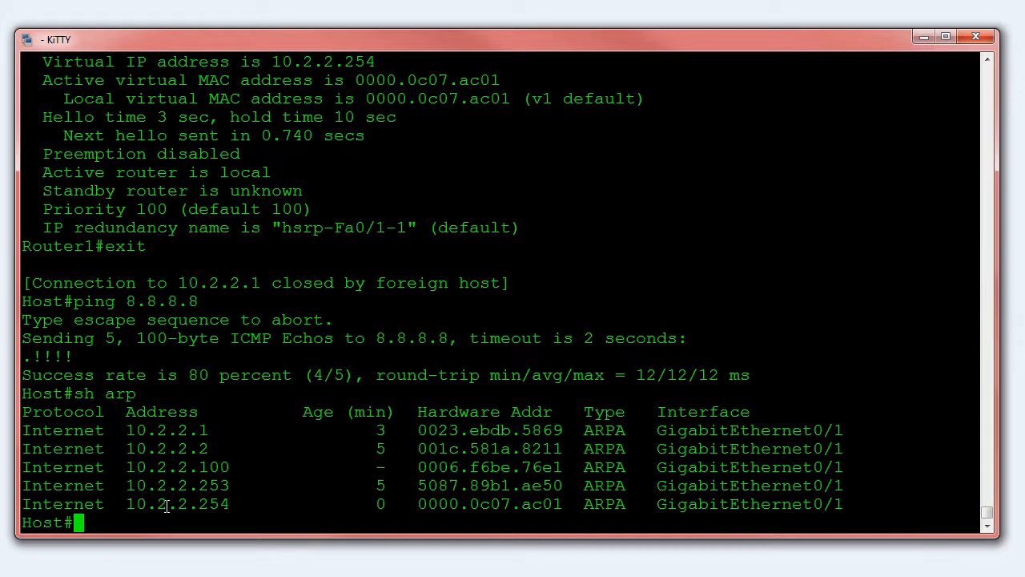
drag(127, 430, 208, 430)
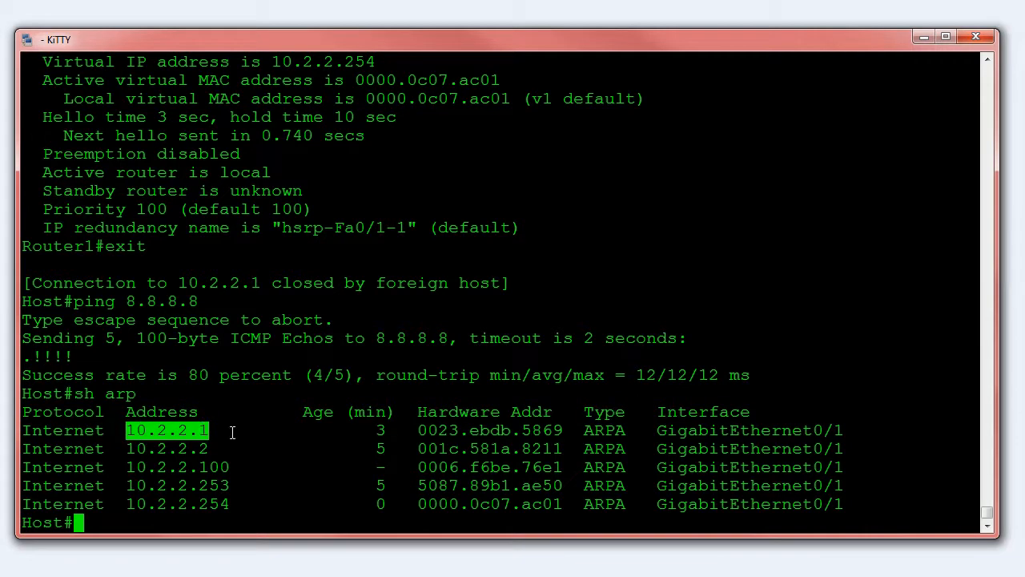
drag(418, 503, 558, 504)
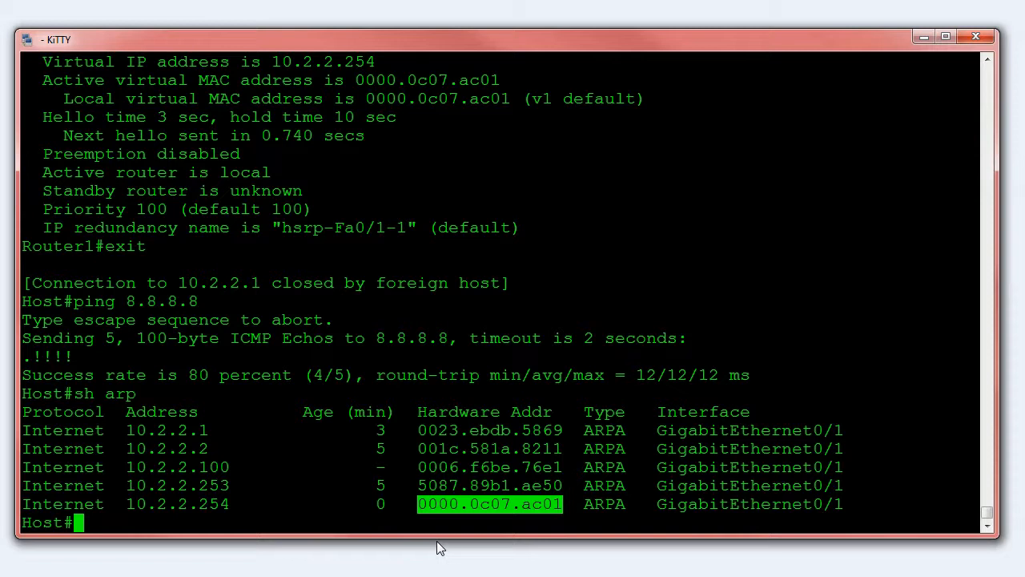
click(423, 515)
drag(418, 505, 536, 513)
click(409, 505)
drag(420, 505, 554, 505)
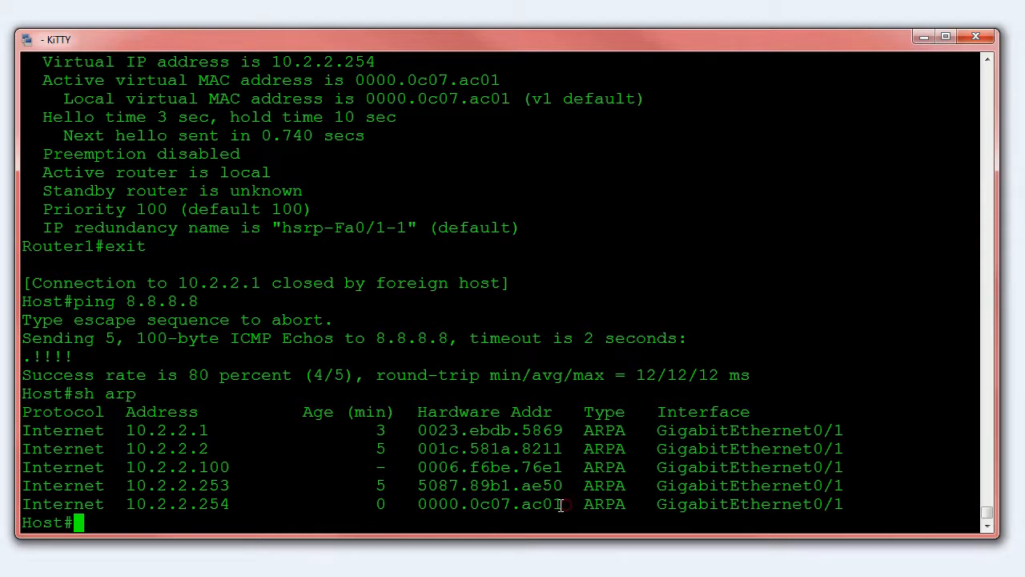
click(467, 500)
Open a remote session from the host to Router 2 at 10.2.2.2, logging in with the username and account password
key(Return)
key(Return)
key(Return)
text(2)
key(Return)
text(cisco)
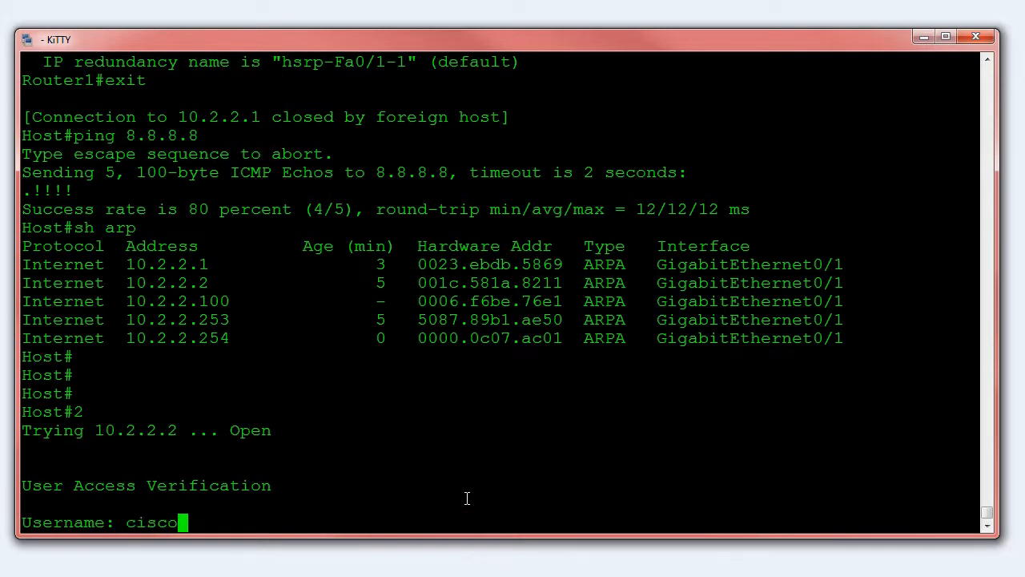
key(Return)
key(Return)
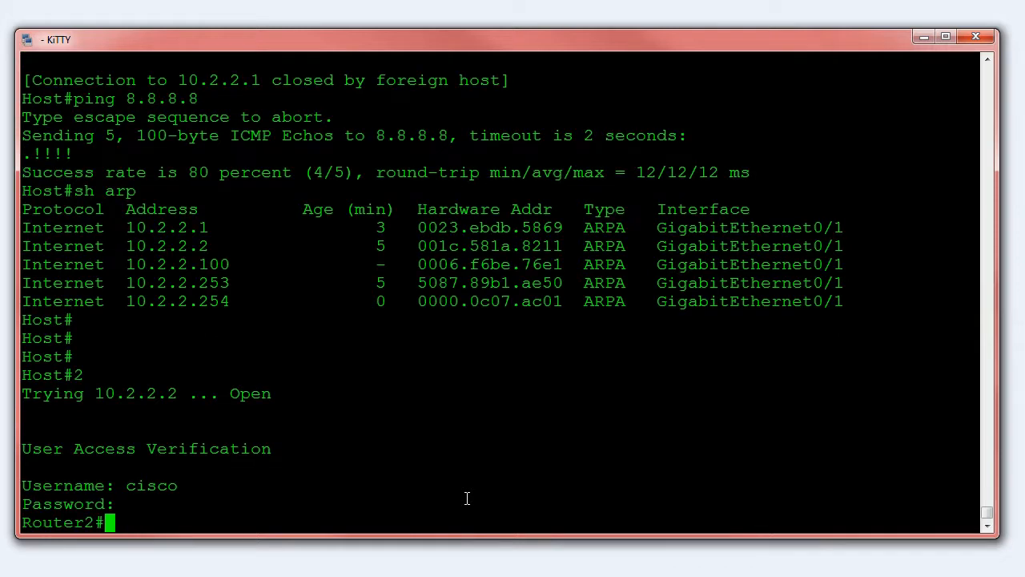
Enter global configuration mode on Router2 and display its IP interface details, followed by the brief IP interface summary
text(conf t)
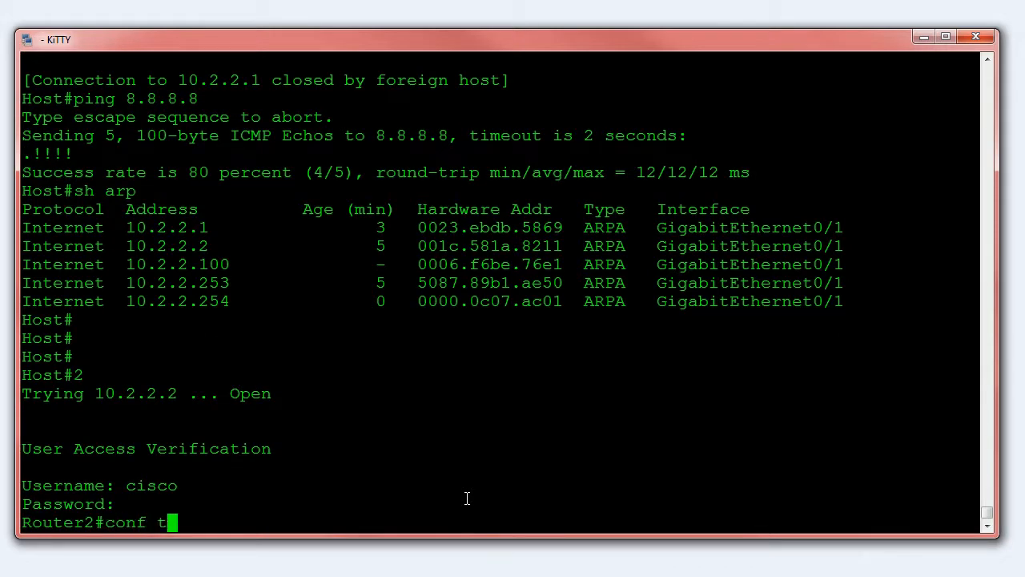
key(Return)
text(do sh ip int)
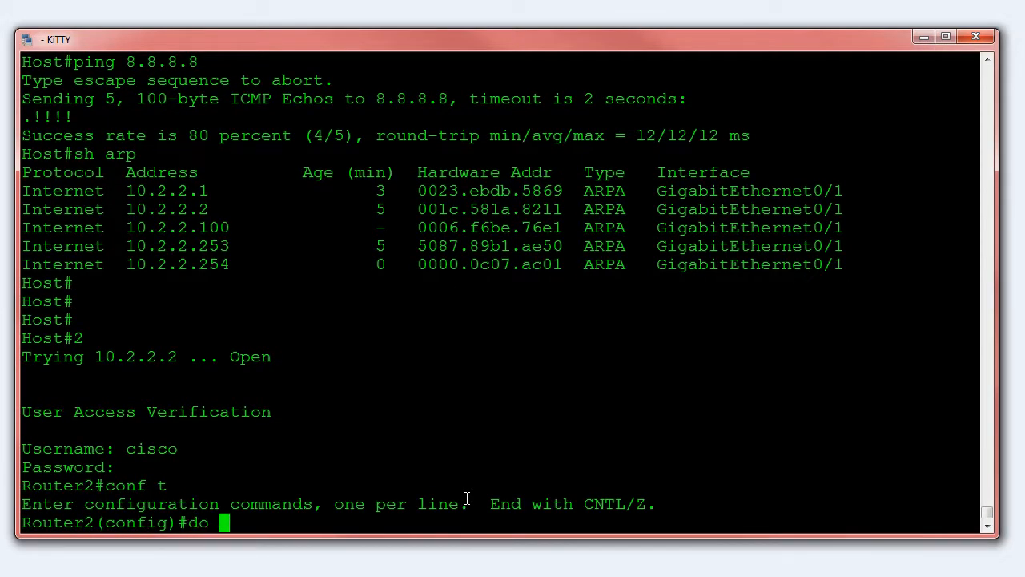
key(Return)
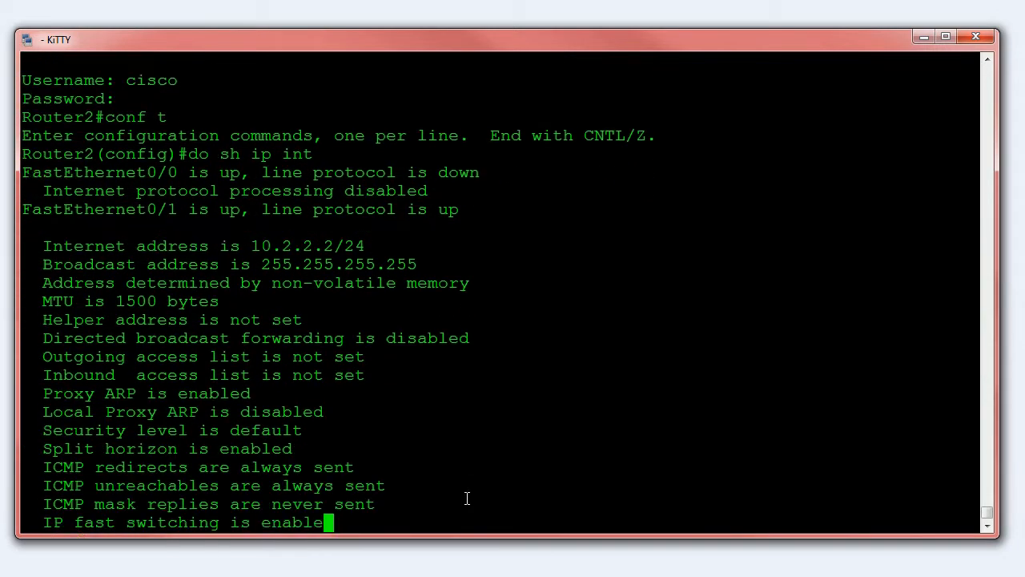
text(q)
text(do sh ip int)
text( bri)
key(Return)
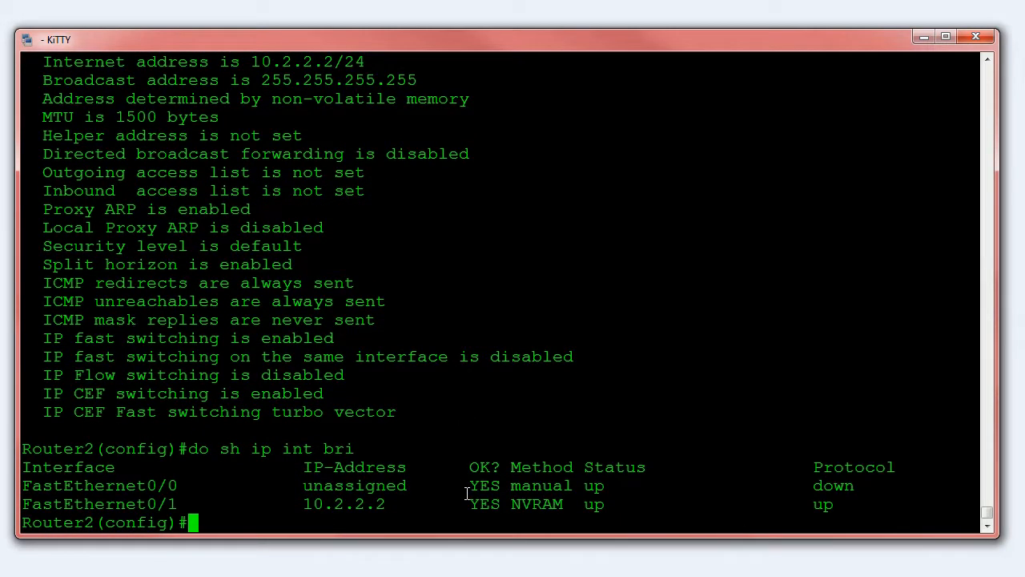
Check the FastEthernet0/1 address in the interface summary and enter interface configuration mode for fa0/1 on Router2
drag(302, 503, 378, 499)
click(377, 499)
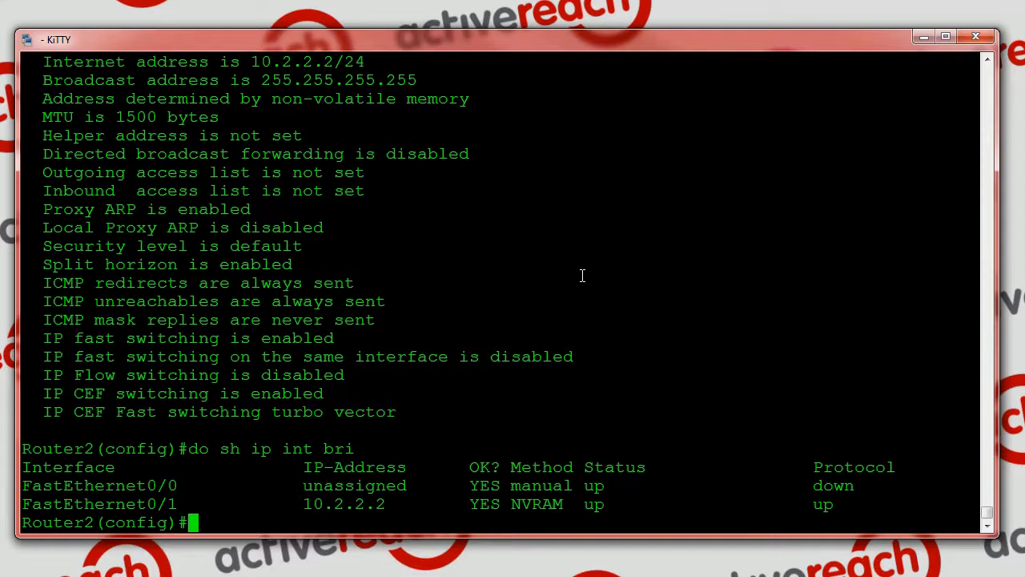
text(int fa0/1)
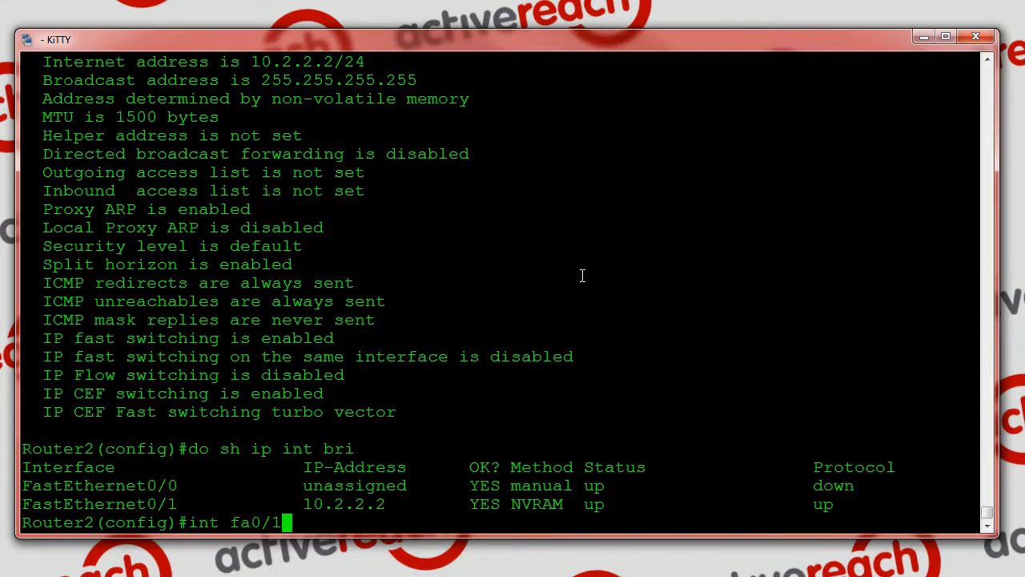
key(Return)
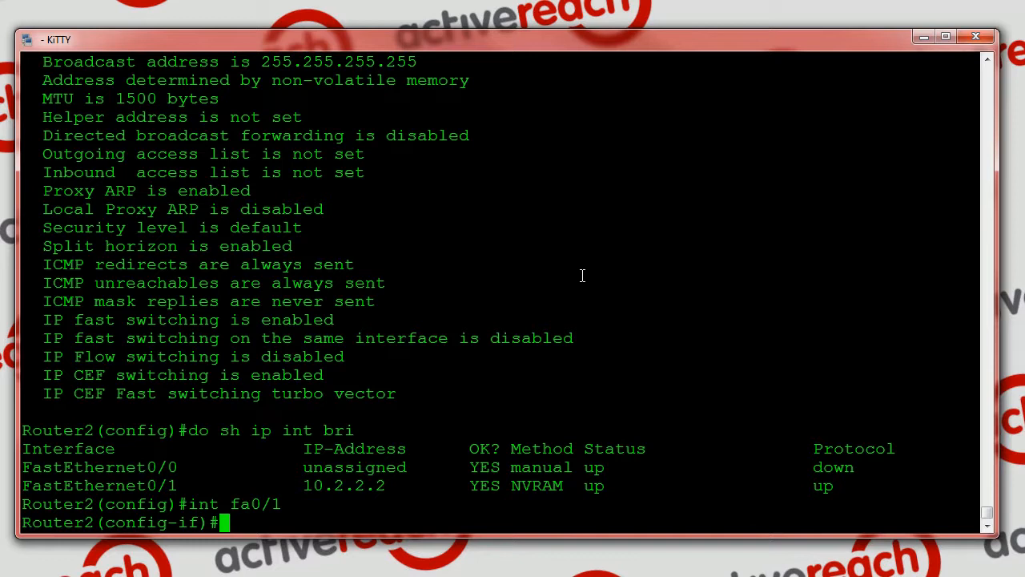
Try to assign the virtual gateway address to HSRP group 1 with the command standby 1 10.2.2.254
text(stand)
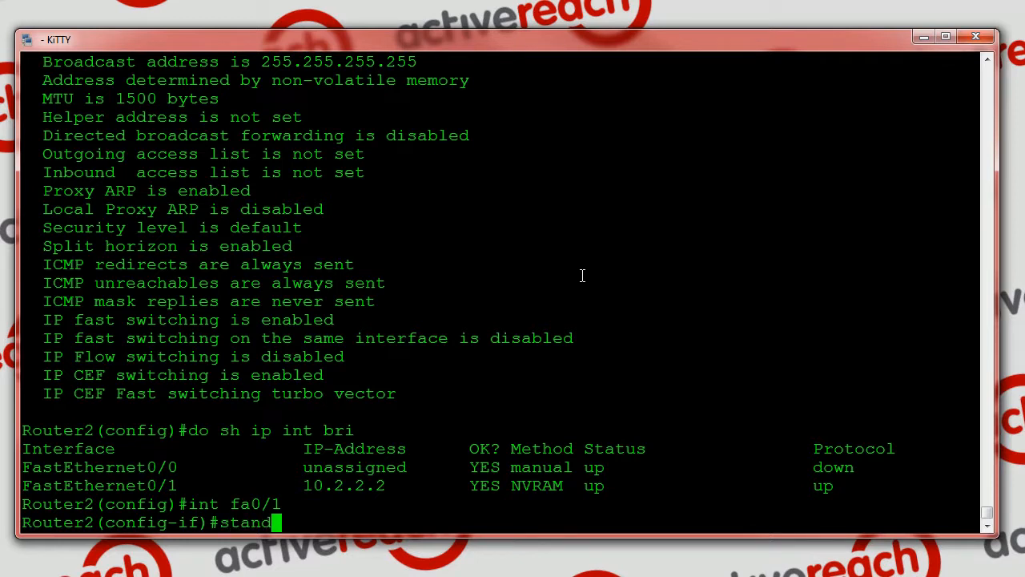
text(by 1 10.)
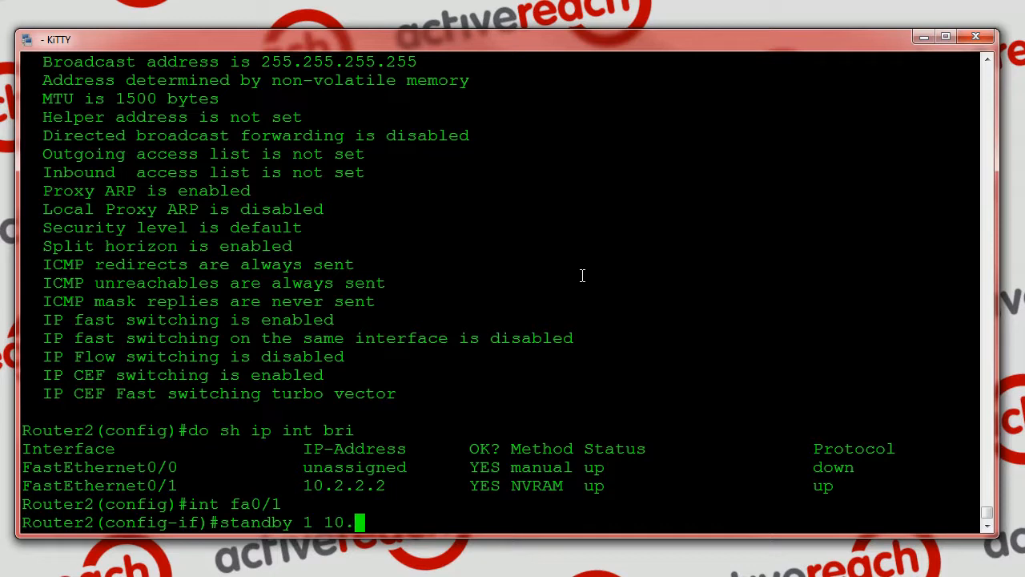
text(2.2.254)
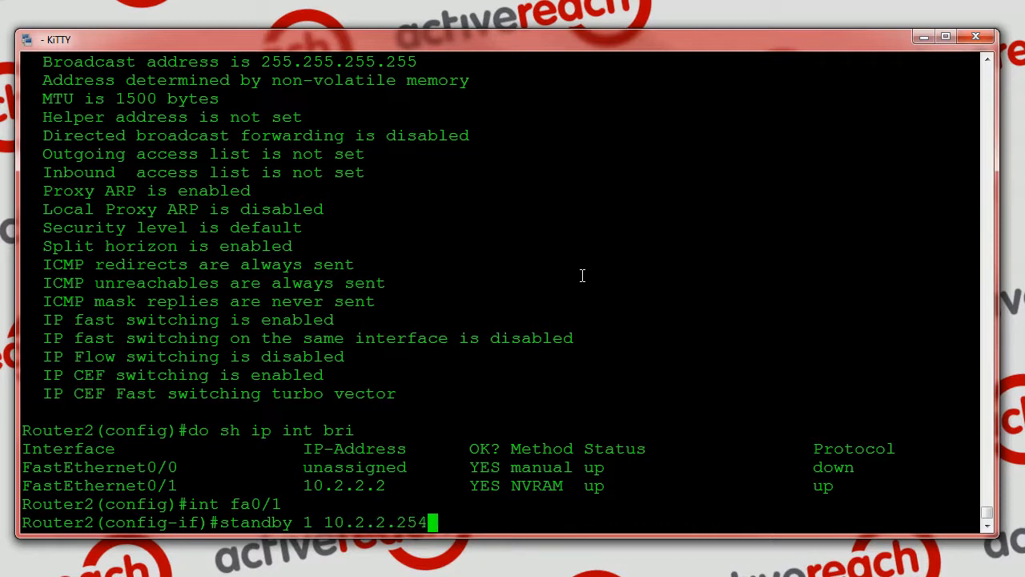
key(Return)
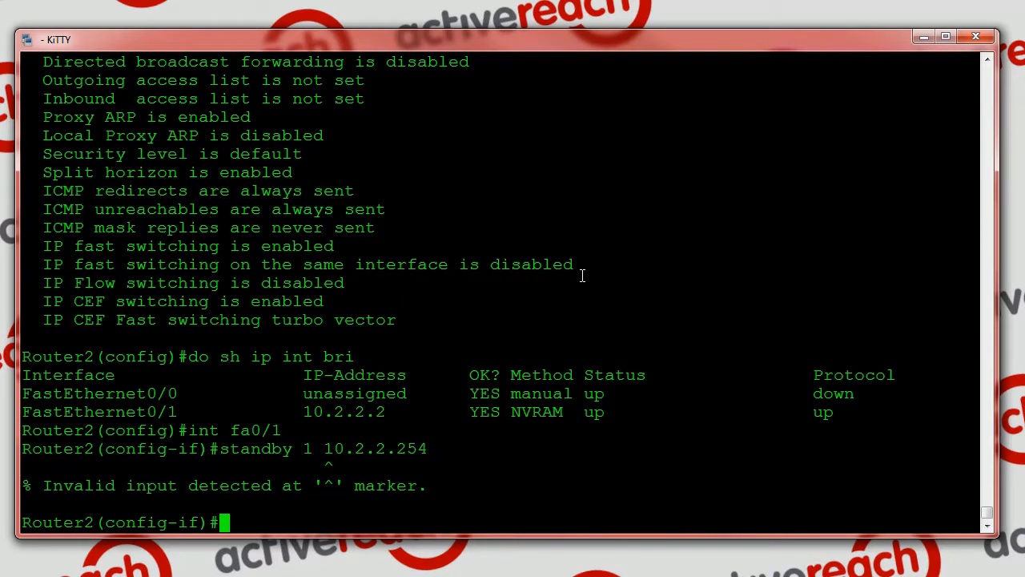
Reissue the standby command with the ip keyword added, as standby 1 ip 10.2.2.254
key(Up)
key(Left)
key(Left)
key(Left)
key(Left)
key(Left)
key(Left)
key(Left)
key(Left)
key(Left)
key(Left)
key(Left)
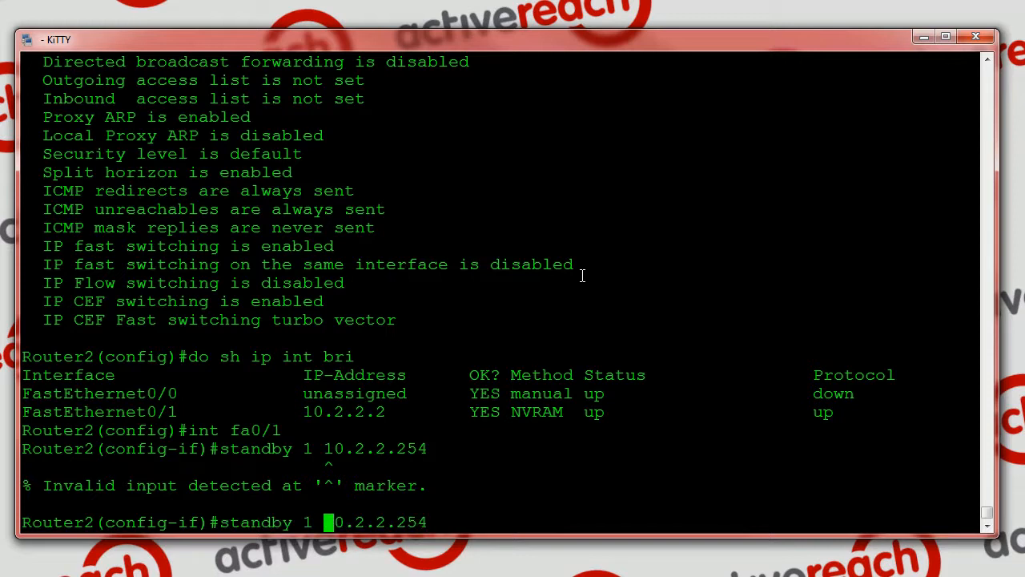
text(ip)
key(Return)
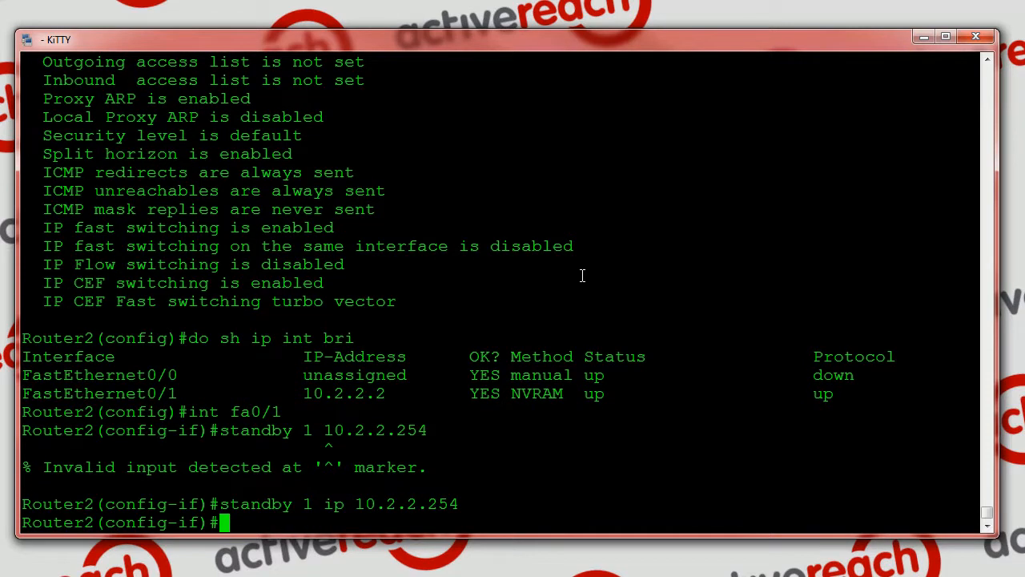
Leave interface configuration and global configuration mode on Router2
text(exit)
key(Return)
text(exit)
key(Return)
Display Router2's HSRP standby status three times in a row, examining the group 1 state
text(sh standby)
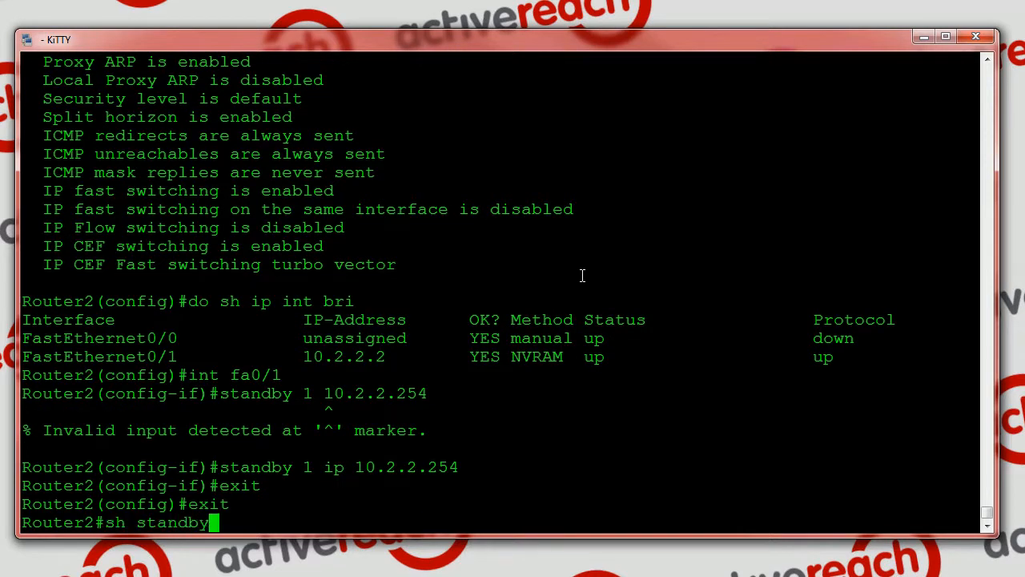
key(Return)
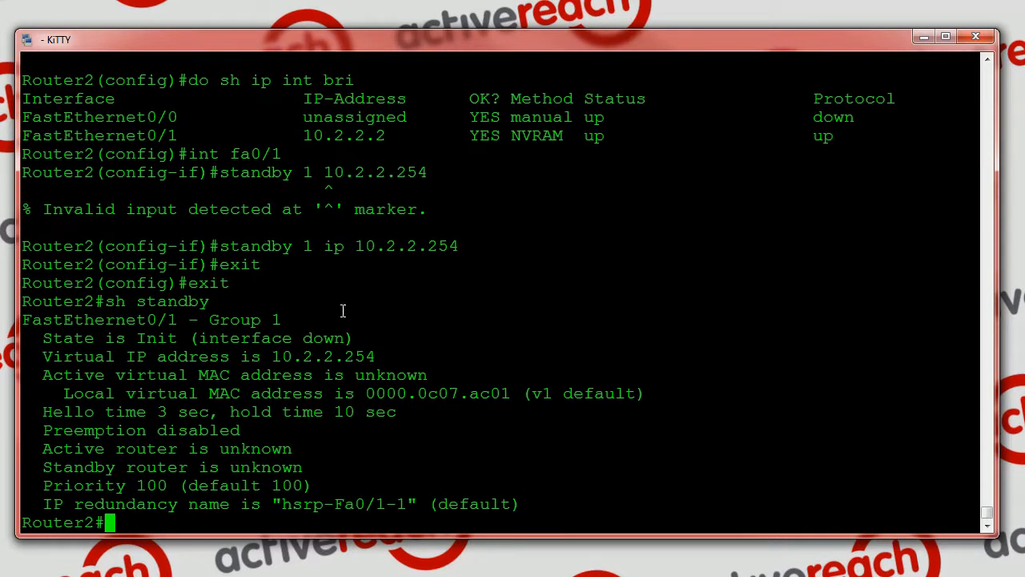
drag(127, 337, 179, 337)
click(179, 338)
key(Up)
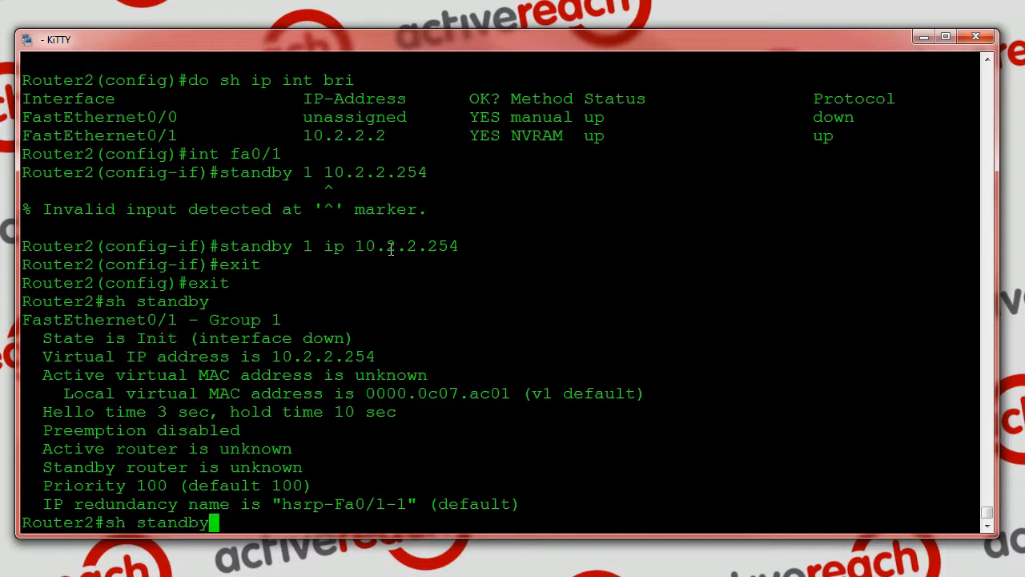
key(Return)
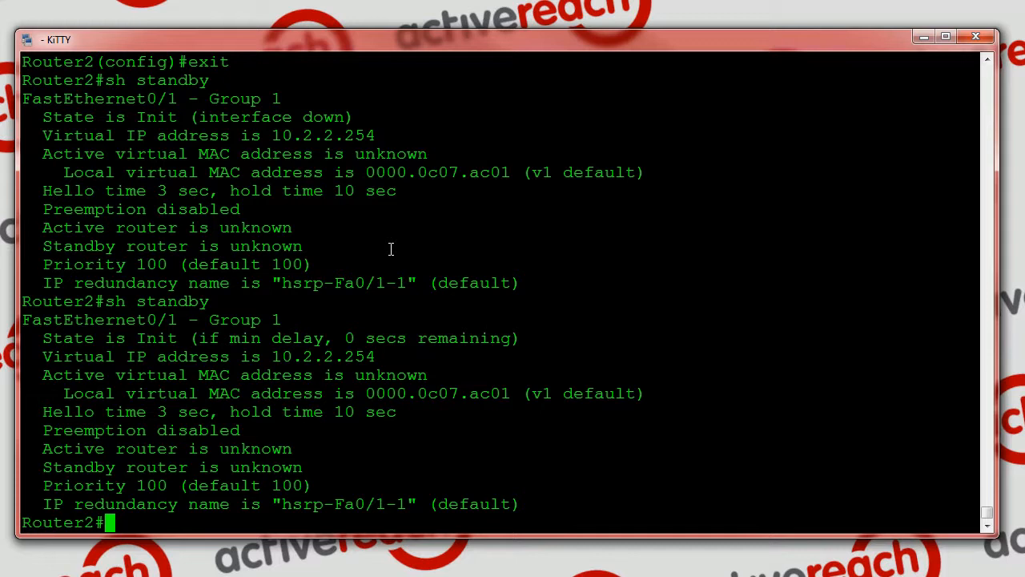
key(Up)
key(Return)
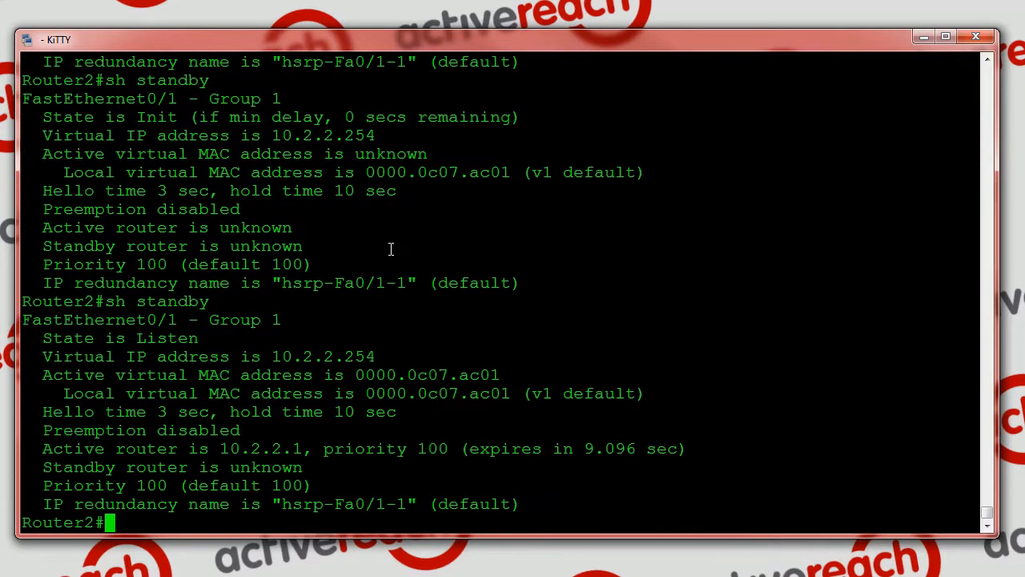
drag(137, 339, 198, 338)
Redisplay the standby status twice more and examine how the group 1 state has progressed
key(Up)
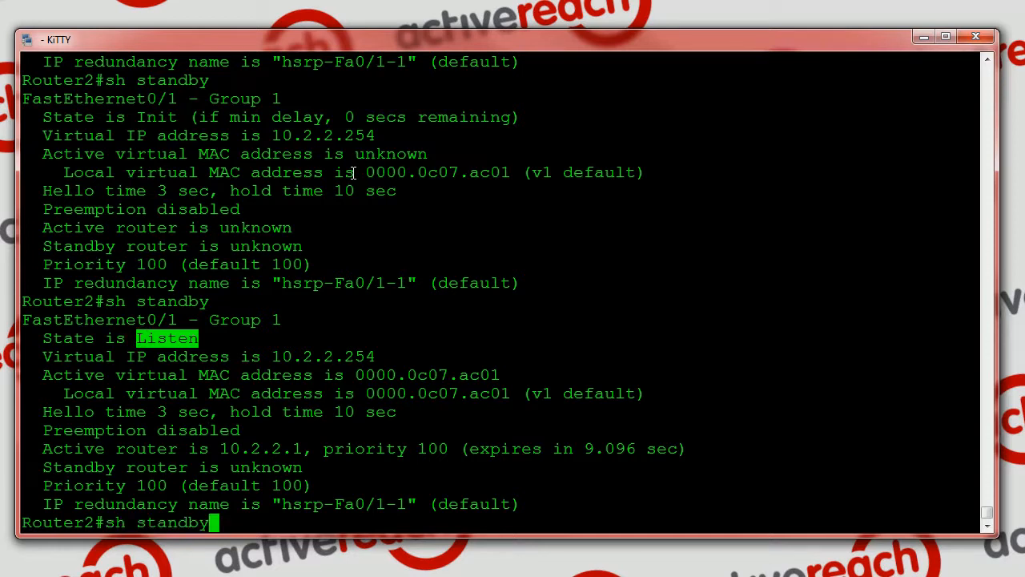
key(Return)
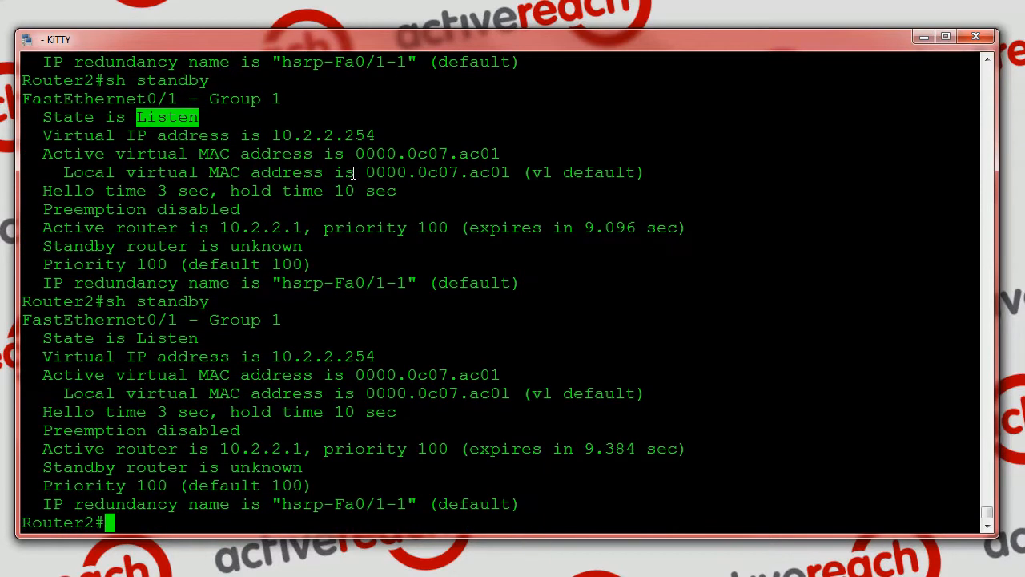
key(Up)
key(Return)
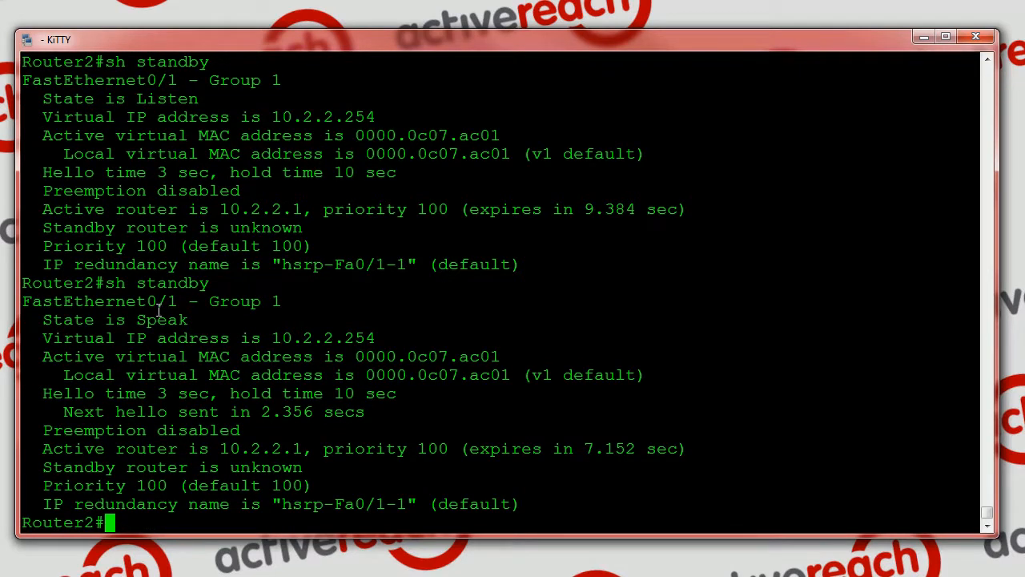
drag(136, 319, 189, 320)
click(222, 320)
Compare the standby router line in Router2's HSRP status before and after displaying the status once more
key(Up)
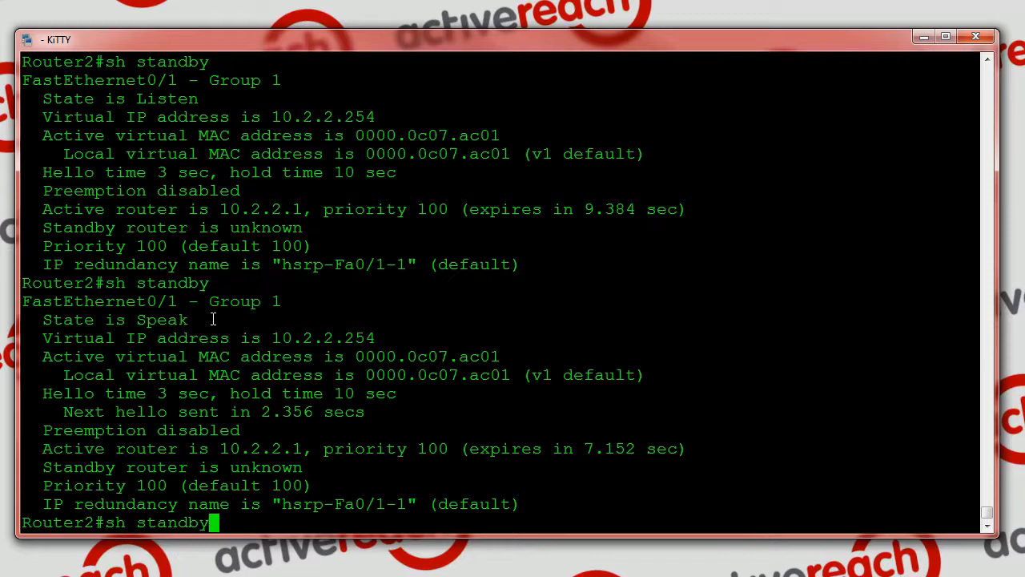
drag(43, 467, 303, 467)
click(379, 316)
key(Return)
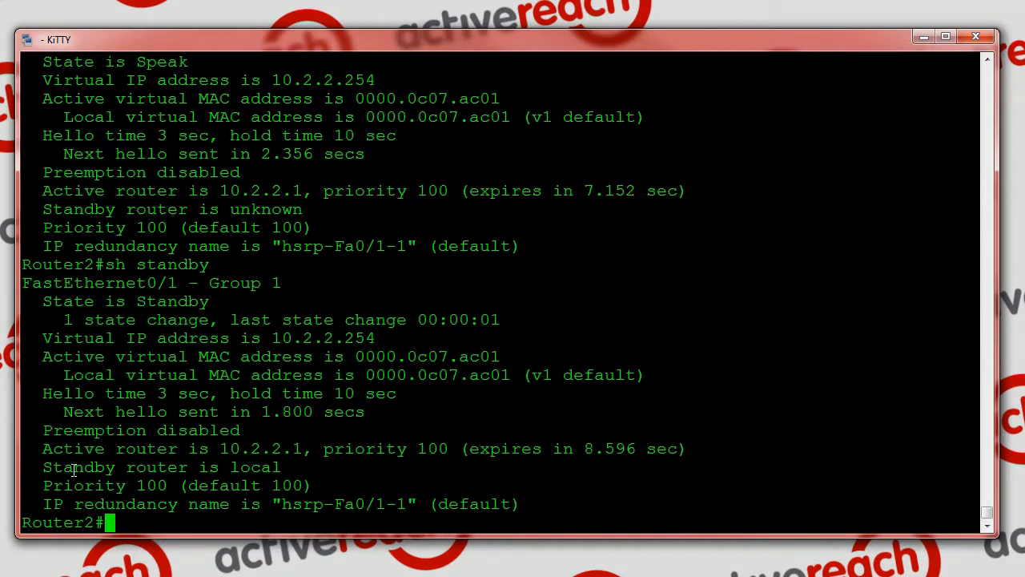
drag(37, 467, 282, 467)
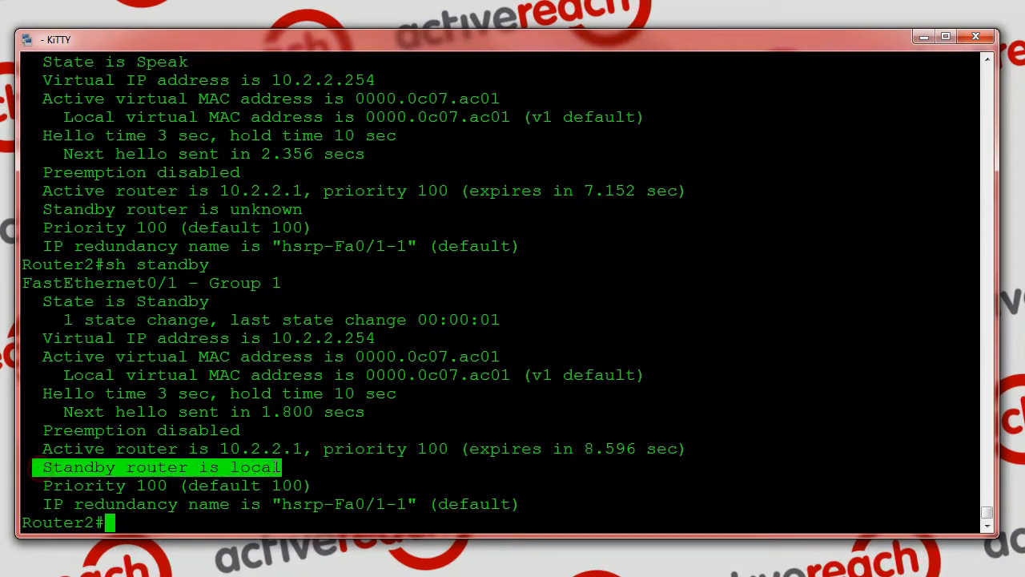
double_click(255, 466)
click(221, 467)
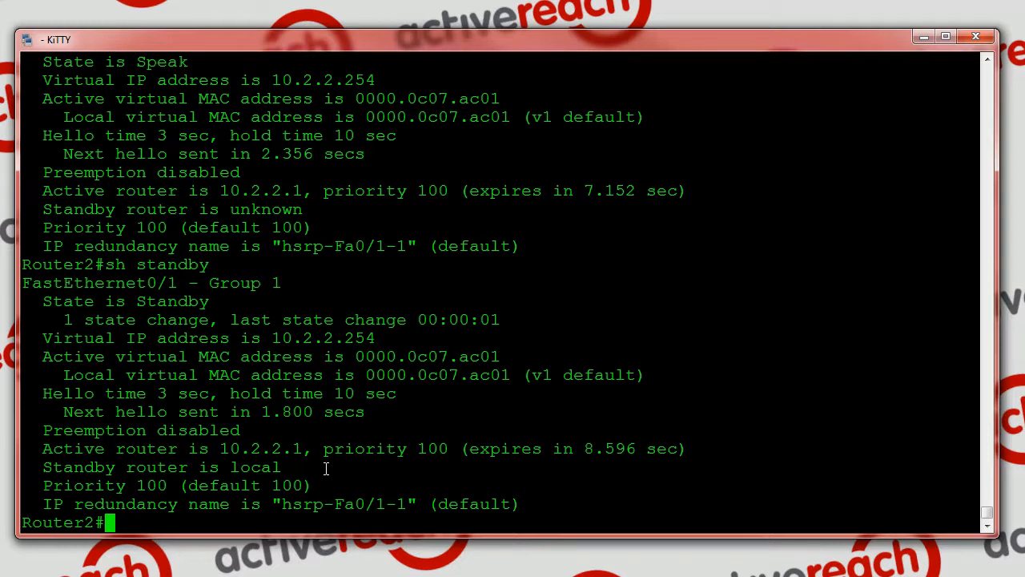
Close the Router2 session and return to the host's prompt
key(Return)
key(Return)
key(Return)
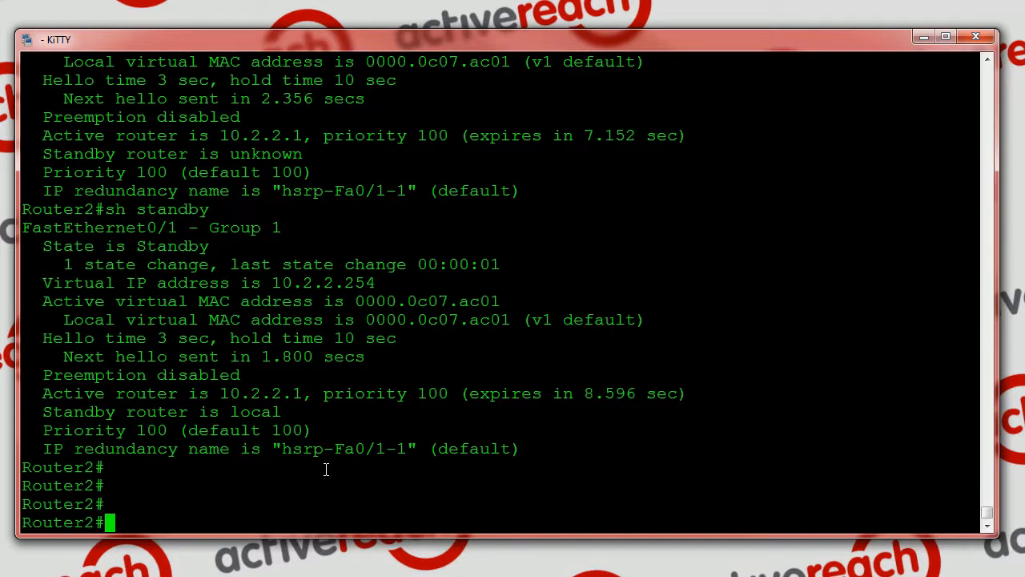
text(exit)
key(Return)
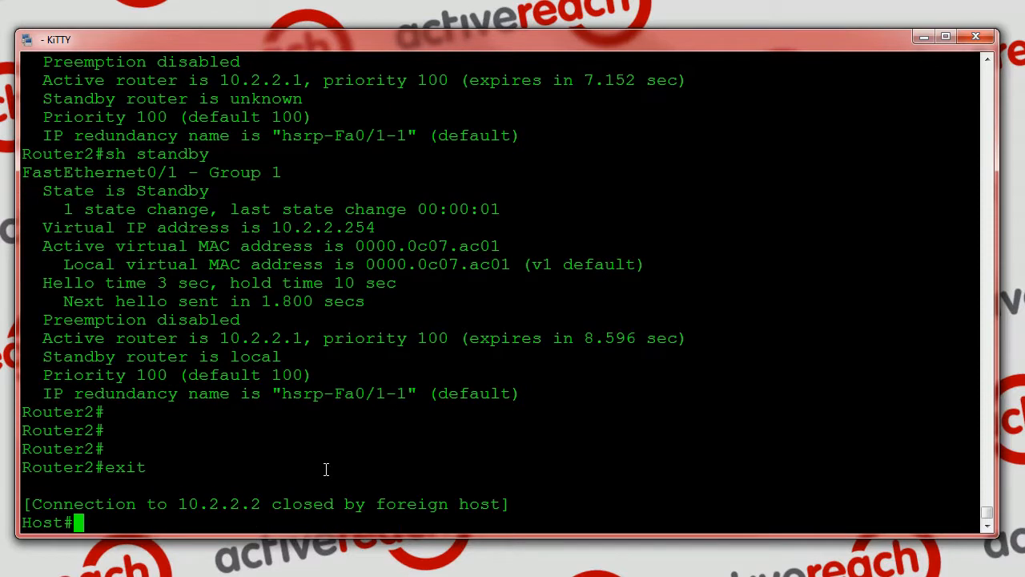
key(Return)
key(Return)
key(Return)
key(Return)
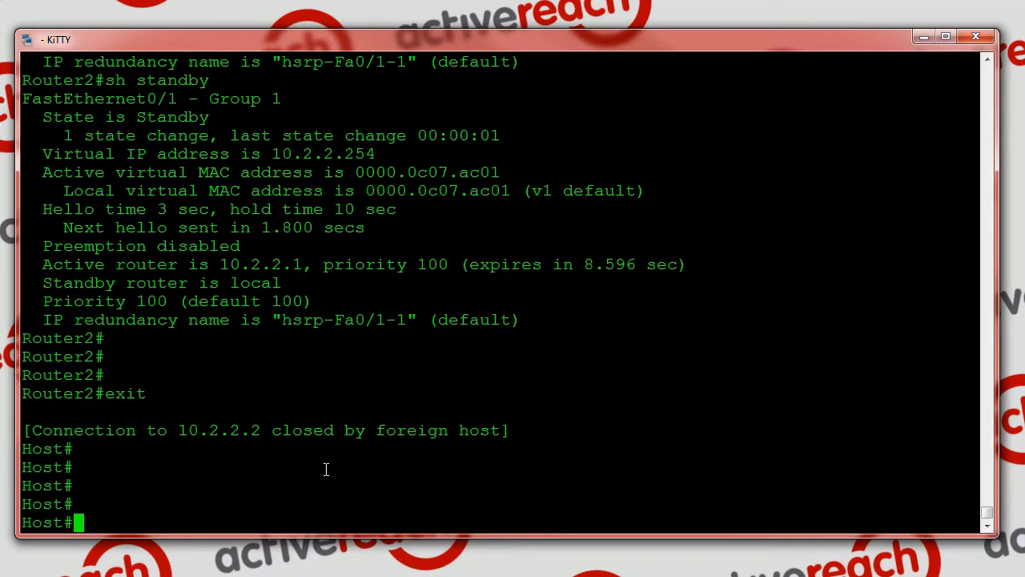
Start a ping from the host to 8.8.8.8 with a repeat count of 5000
text(ping 8.8)
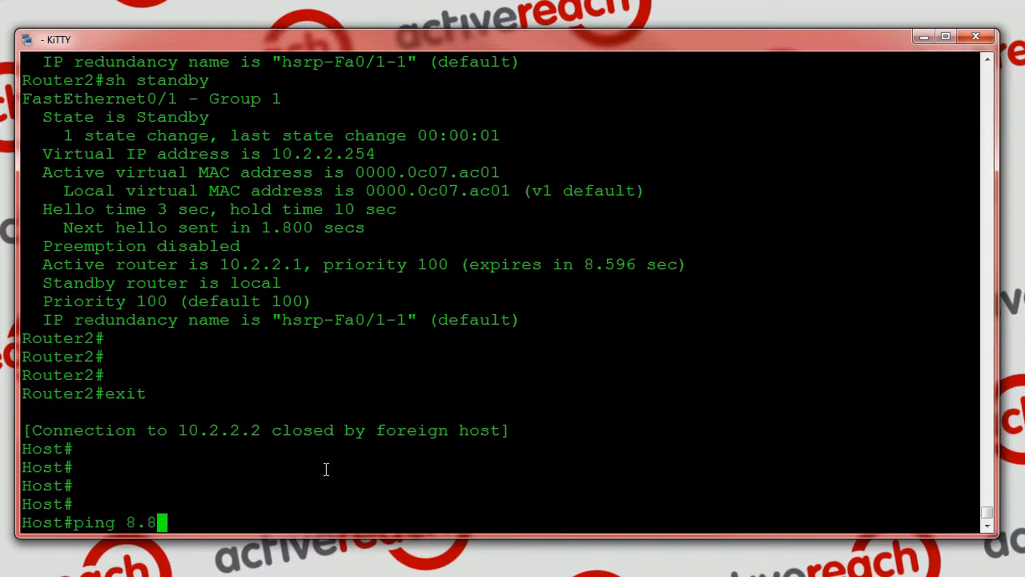
text(.8.8 repe)
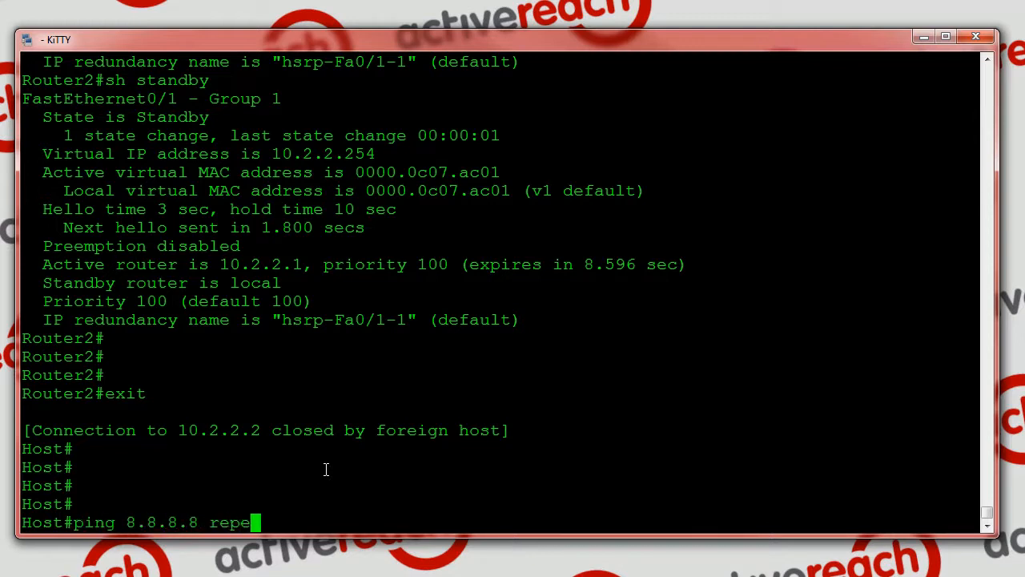
text(at 5000)
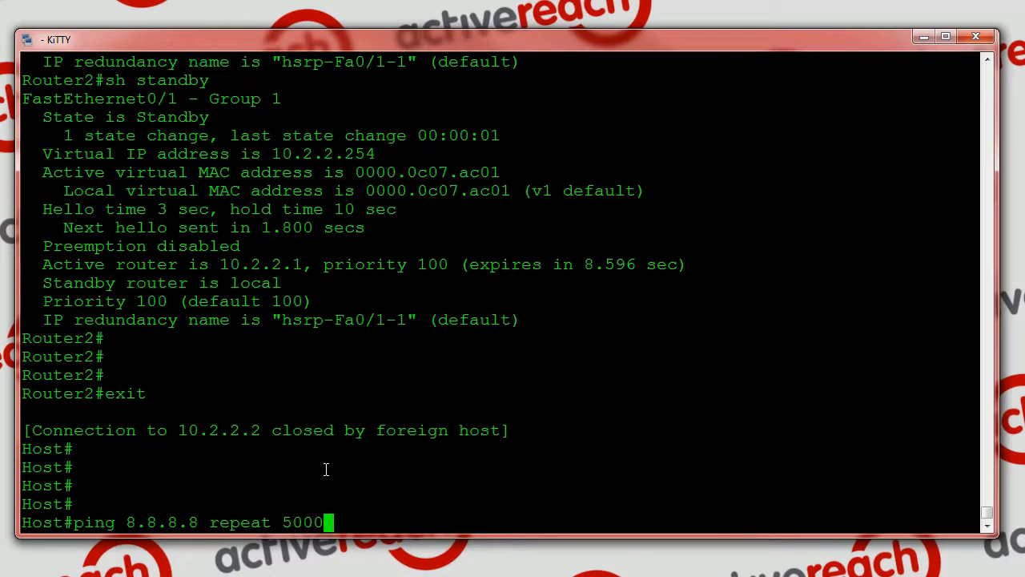
key(Return)
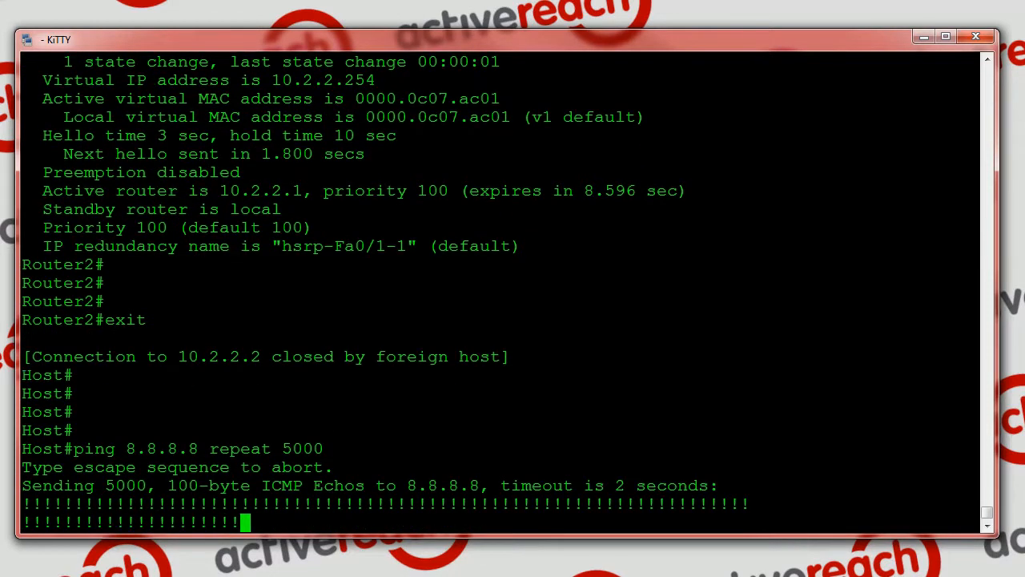
In the second terminal window, open a telnet session to Router 1 at 10.2.2.1, logging in with the username and account password
drag(0, 86, 566, 43)
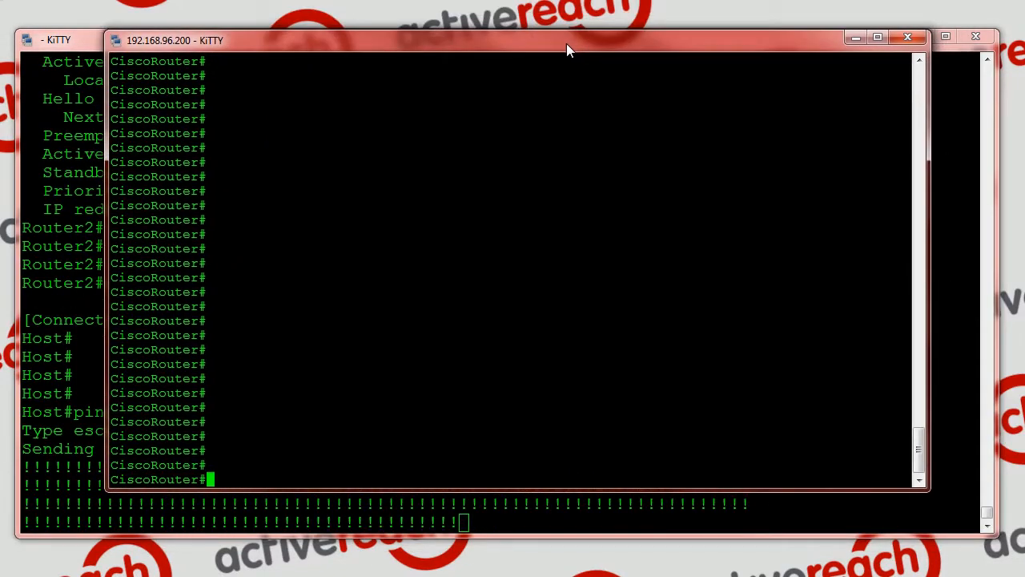
text(t)
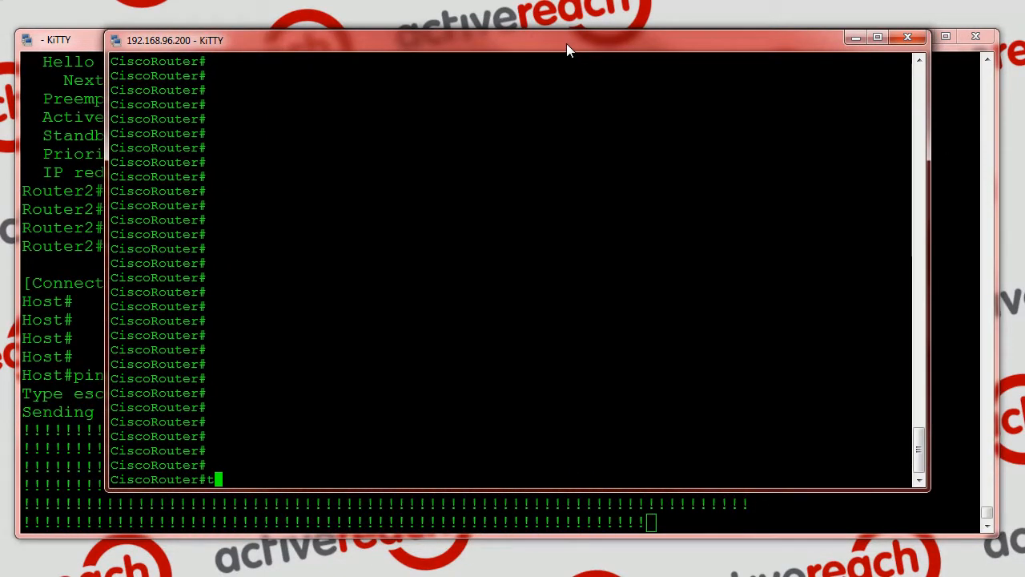
text(elnet 10.)
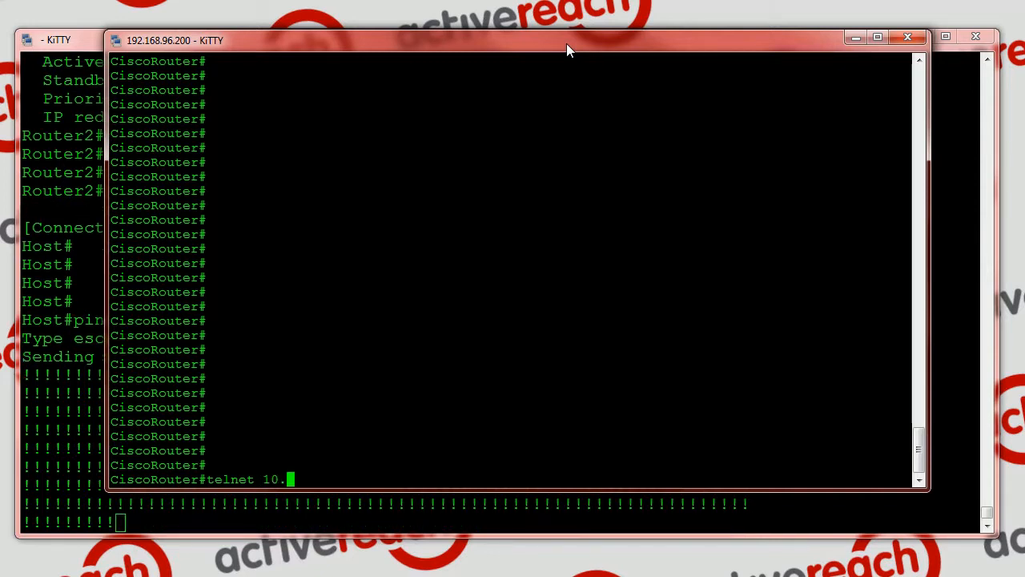
text(2.2.1)
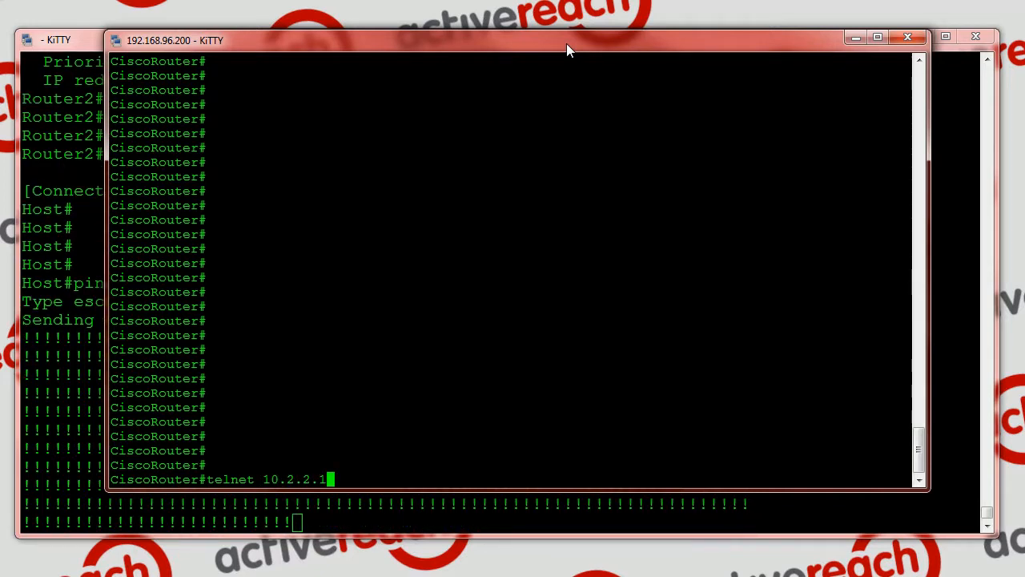
key(Return)
text(cisco)
key(Return)
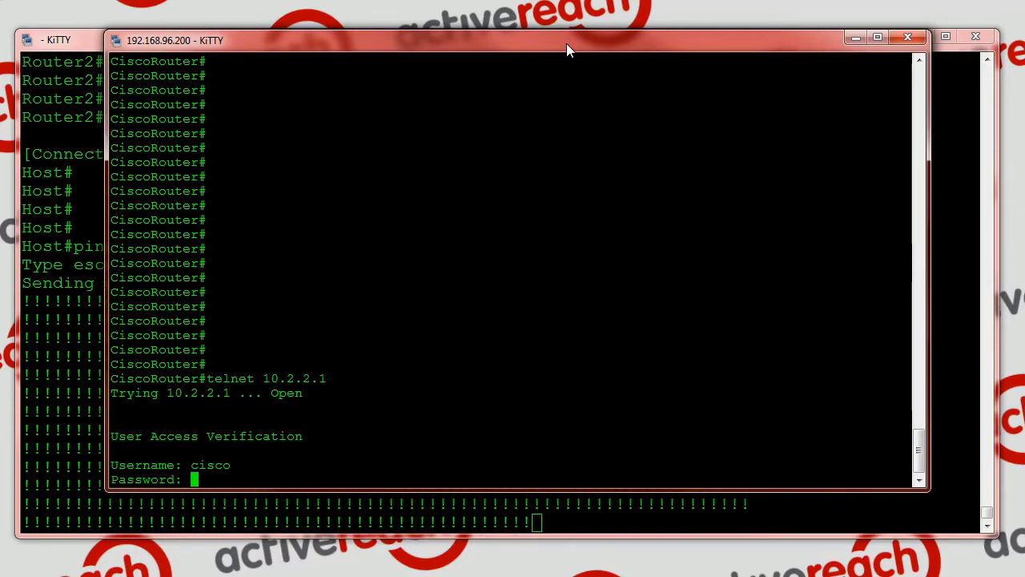
text(cisco)
key(Return)
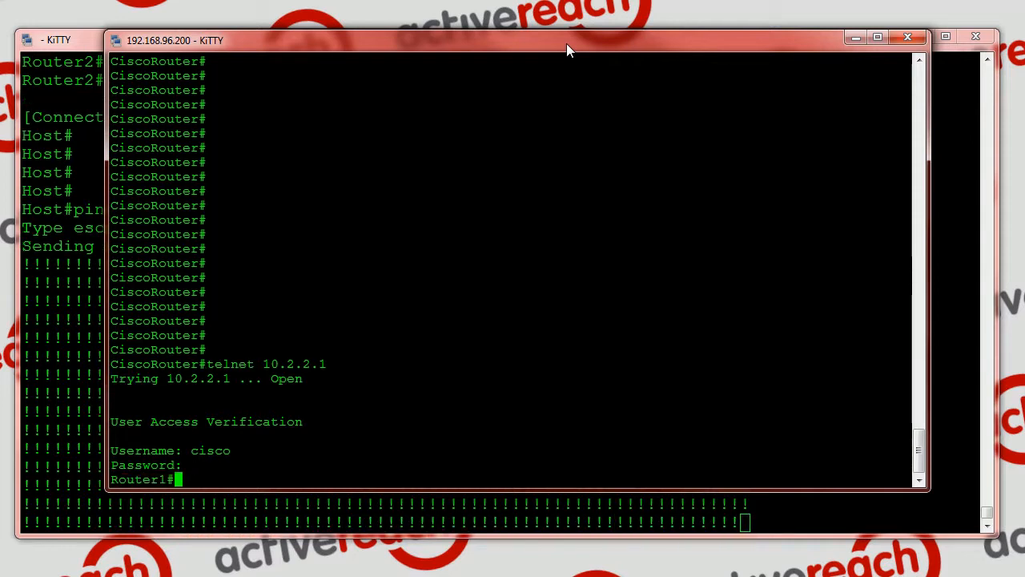
Reload Router 1 from the second terminal window, saving its modified configuration and confirming the reload
text(reload)
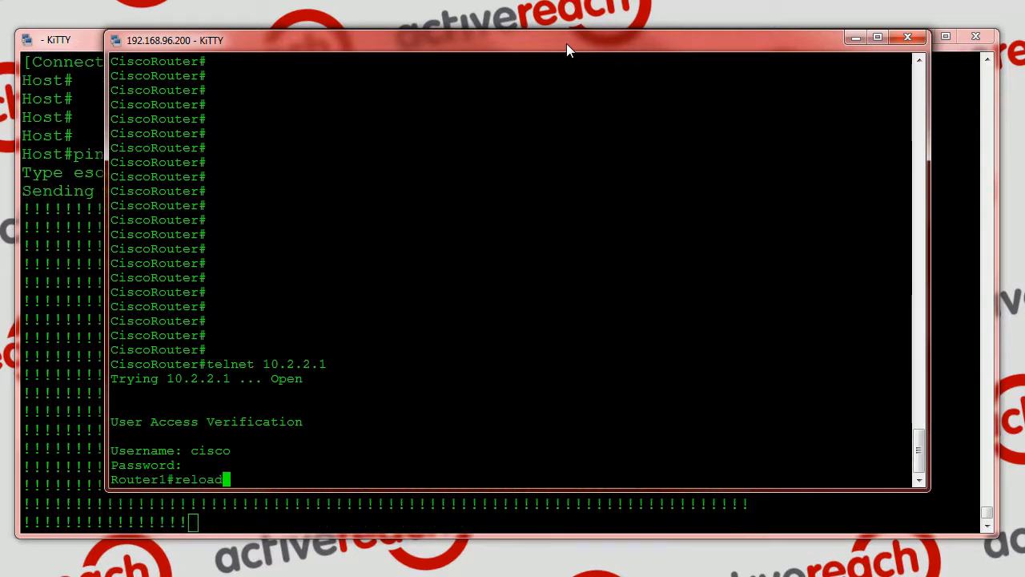
key(Return)
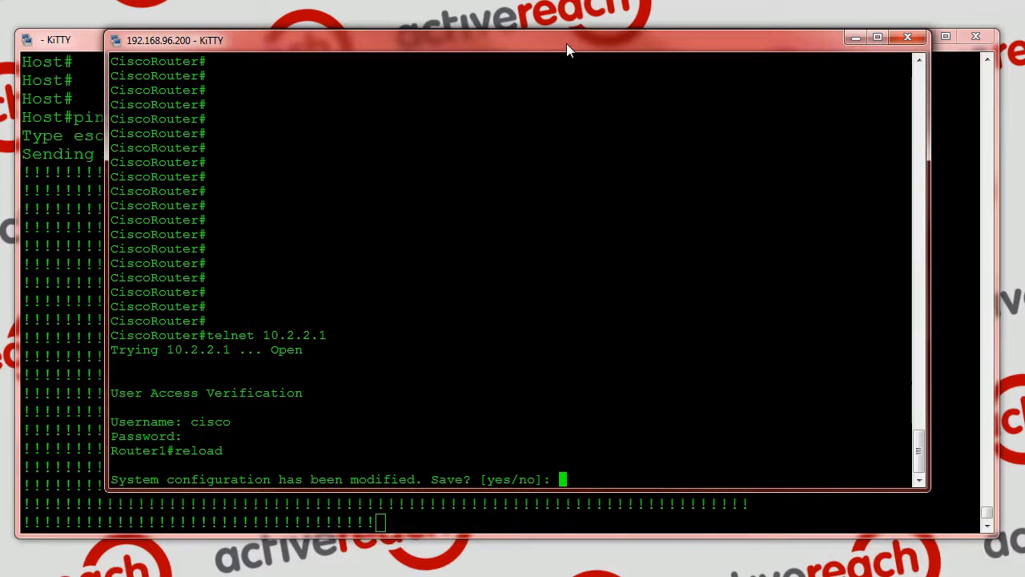
text(y)
key(Return)
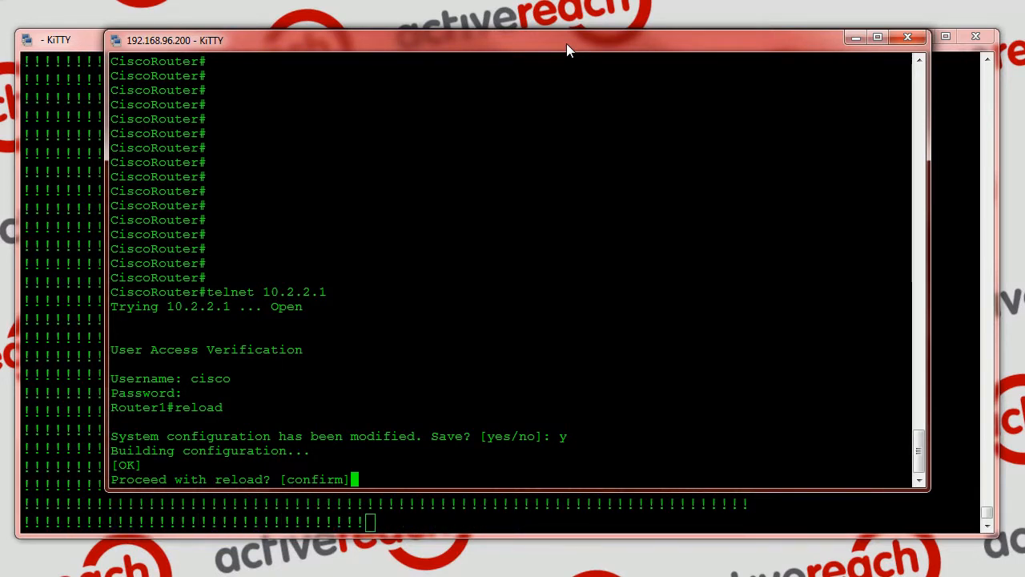
text(y)
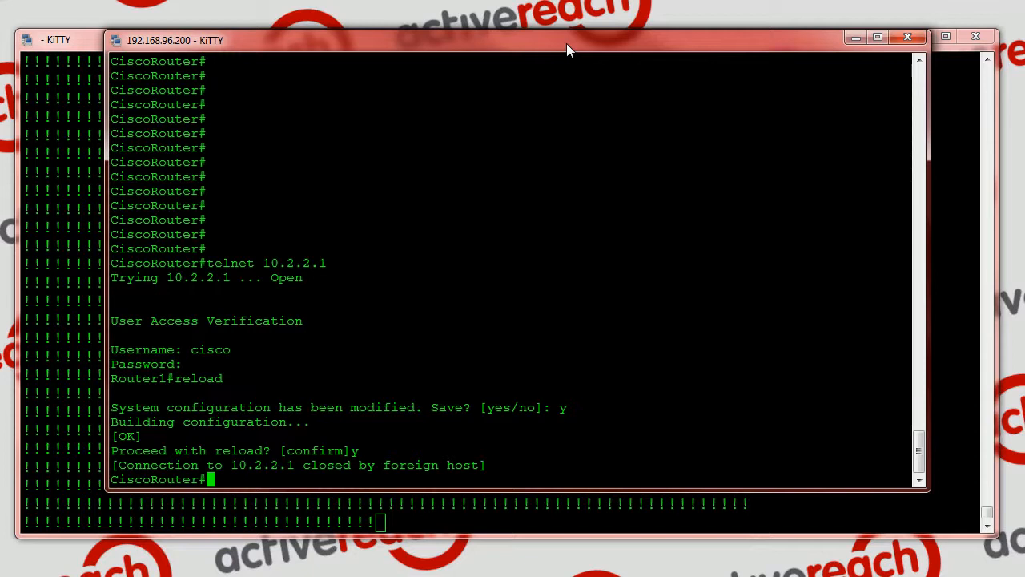
key(Return)
key(Return)
key(Return)
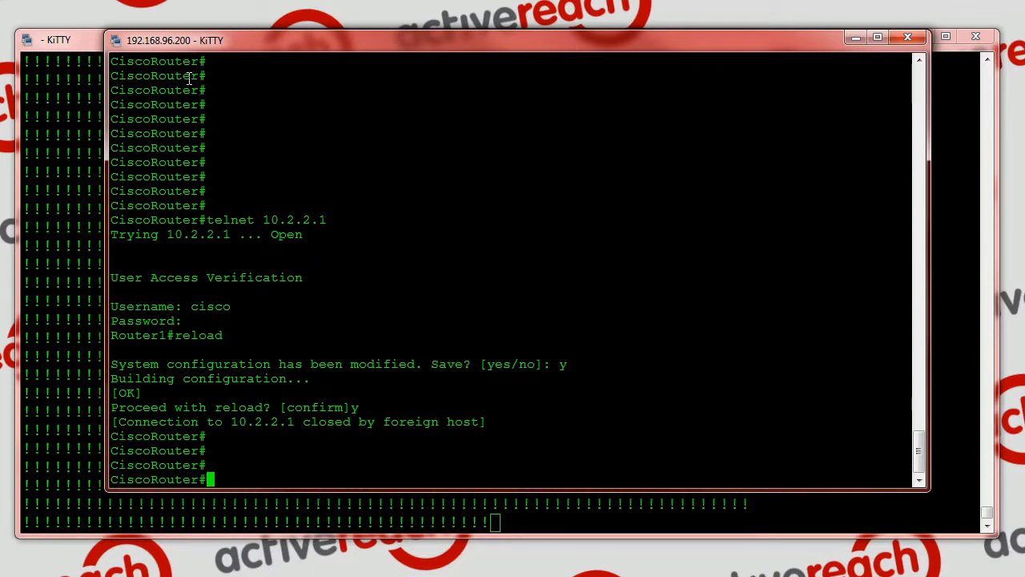
Move the second terminal window aside, stop the host's running ping and examine its output for missed replies
drag(303, 41, 0, 45)
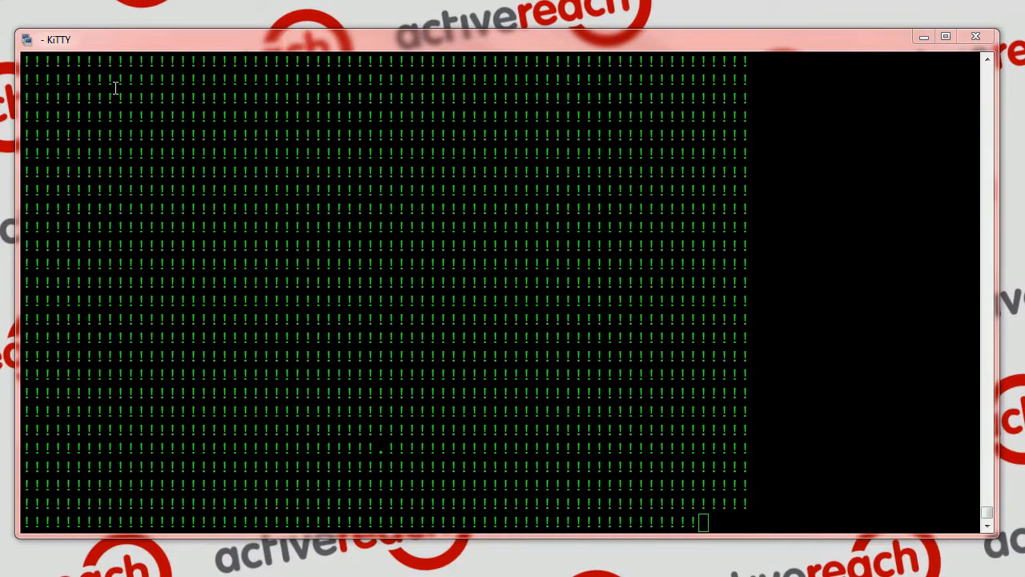
click(142, 36)
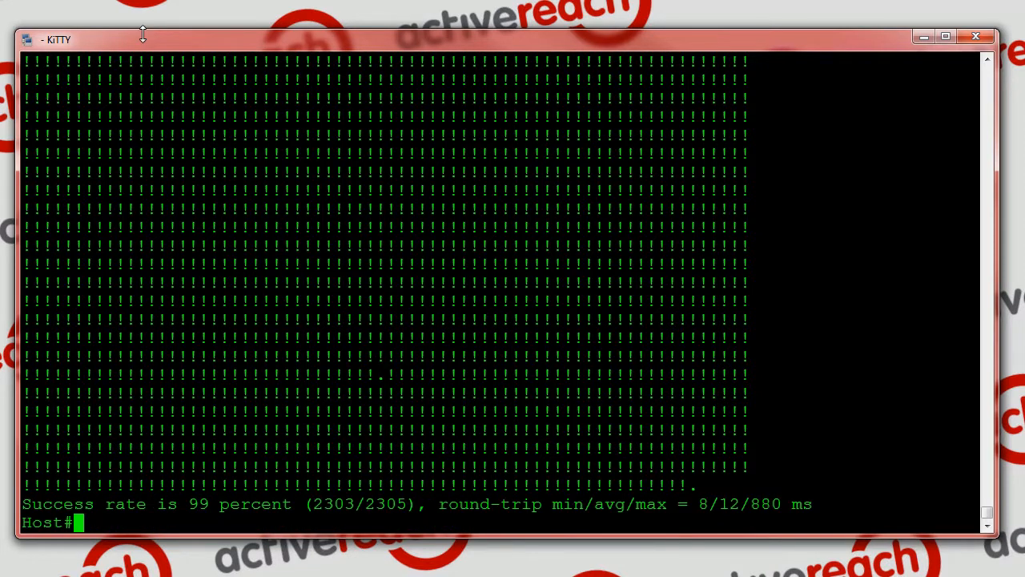
drag(364, 376, 559, 480)
click(447, 370)
click(559, 479)
Display the host's ARP table and examine the hardware address listed for the virtual gateway 10.2.2.254
text(sh arp)
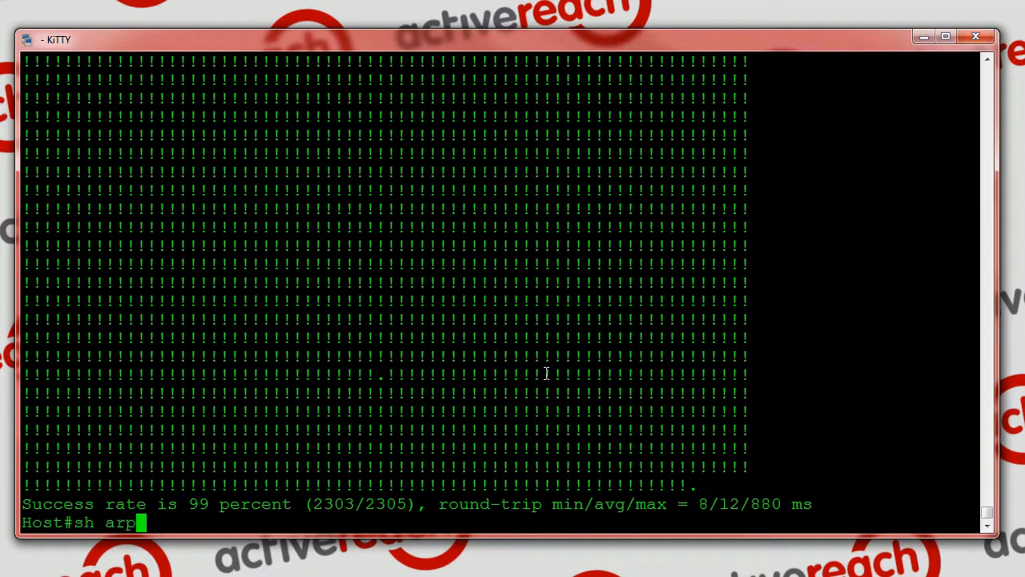
key(Return)
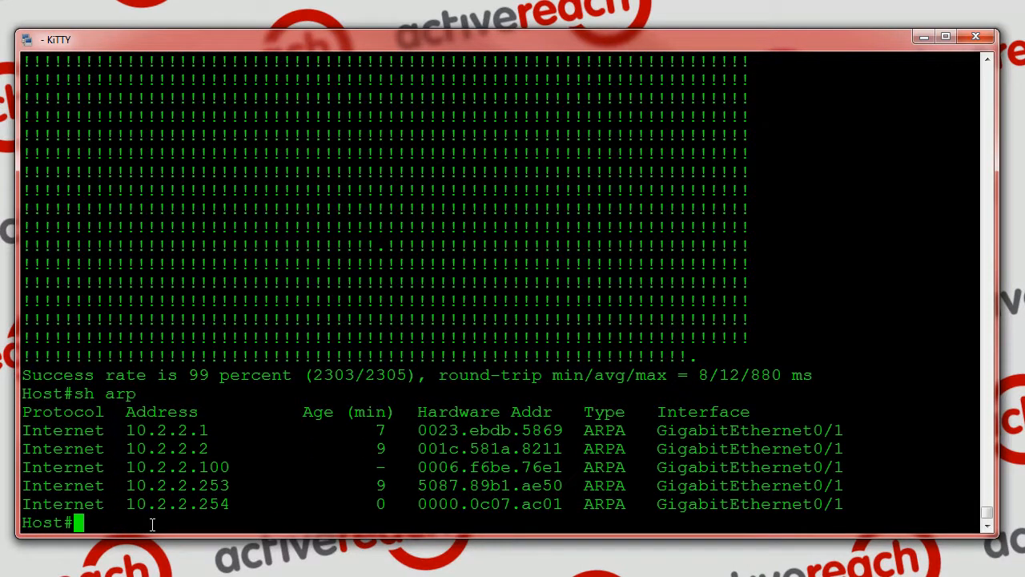
drag(128, 507, 233, 505)
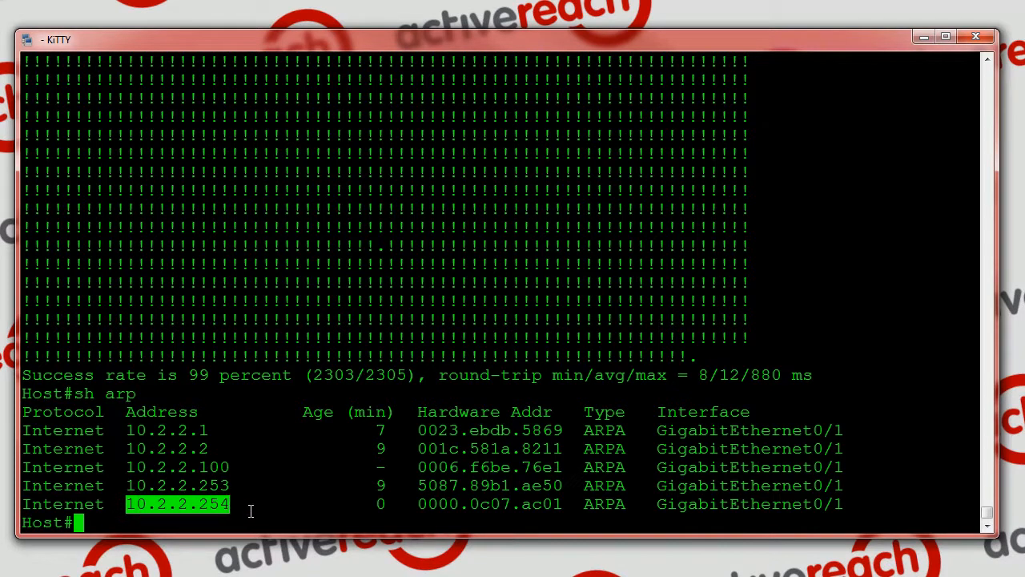
drag(418, 504, 555, 513)
click(555, 513)
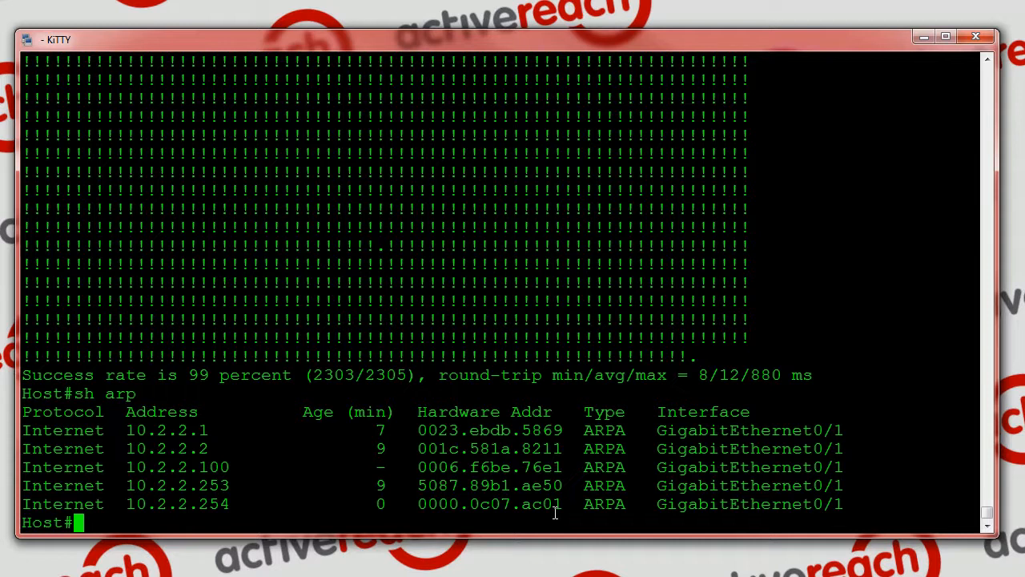
Connect from the host to Router2 with the command 2, logging in with the username and account password
text(2)
key(Return)
text(cisco)
key(Return)
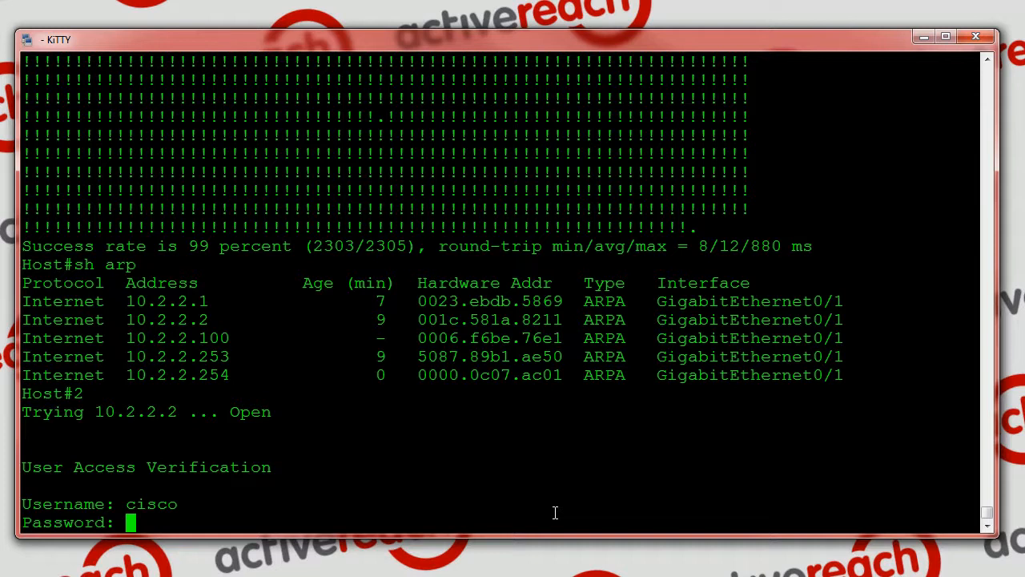
key(Return)
Display Router2's full HSRP status and examine the active router and standby router lines
text(sh )
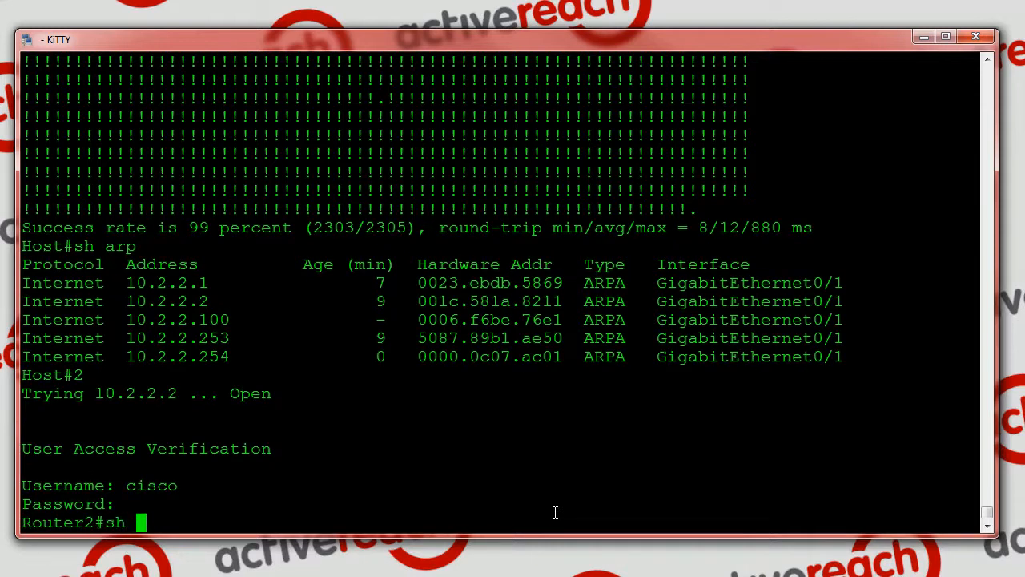
text(standby)
key(Return)
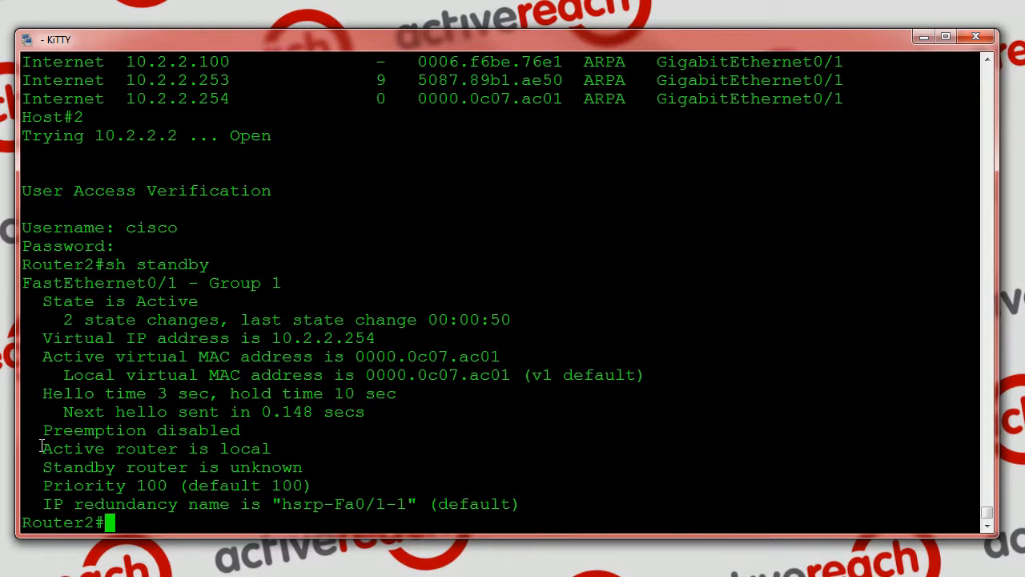
drag(44, 451, 272, 448)
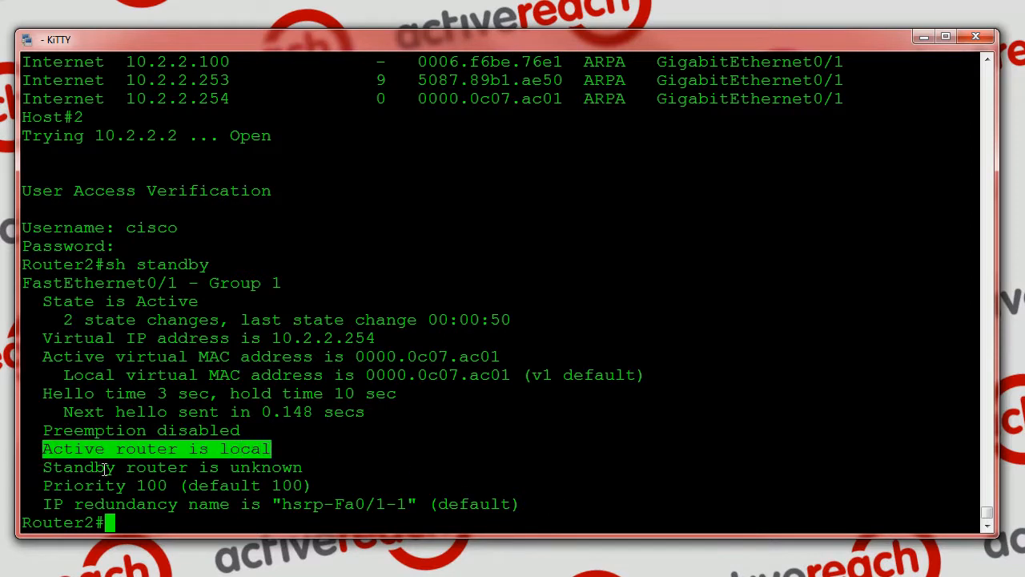
drag(43, 467, 301, 467)
click(296, 466)
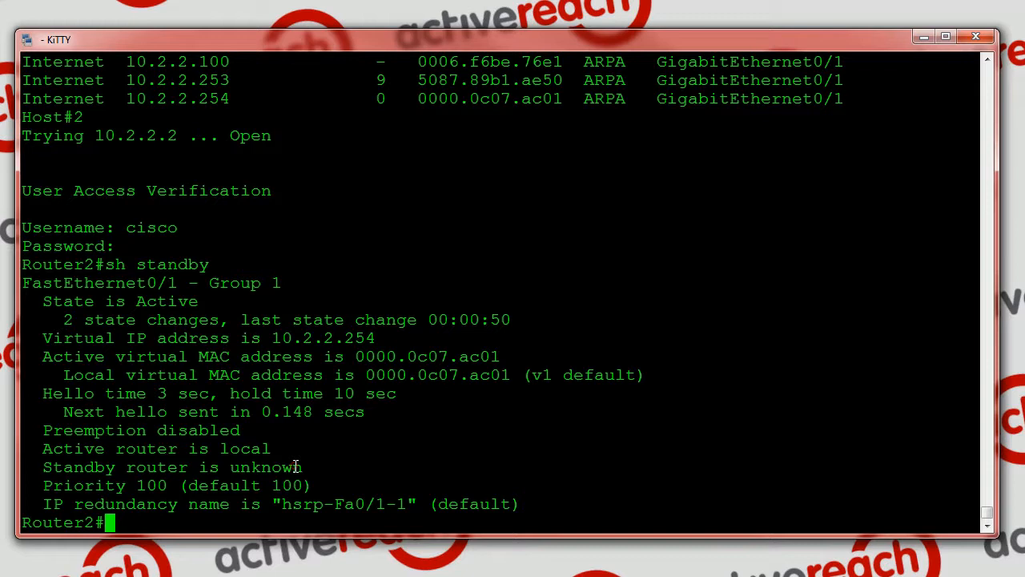
key(Return)
key(Return)
key(Return)
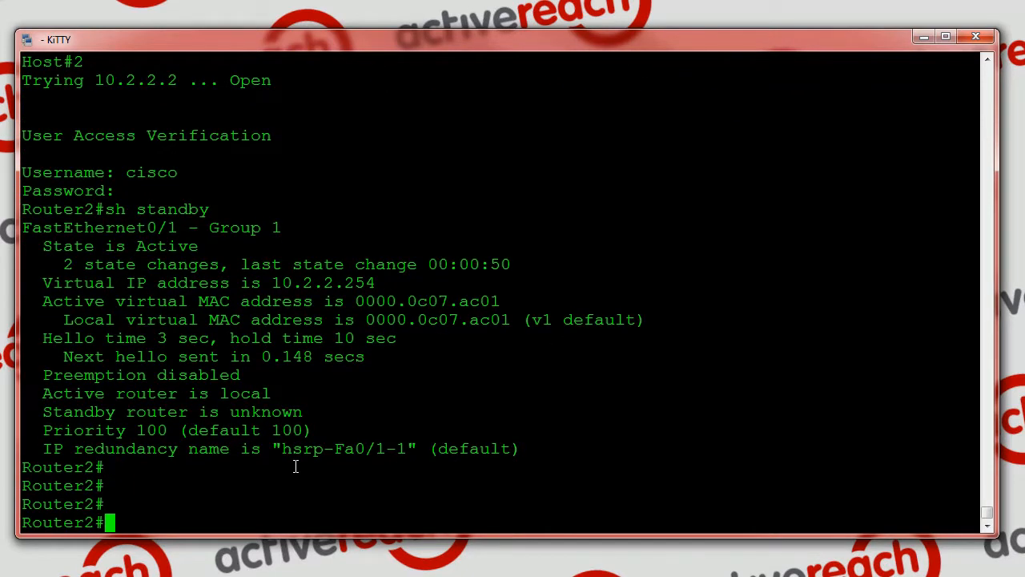
Display Router2's brief HSRP status and check its interface, group, priority and preempt columns against the full status's preemption line
text(sh st)
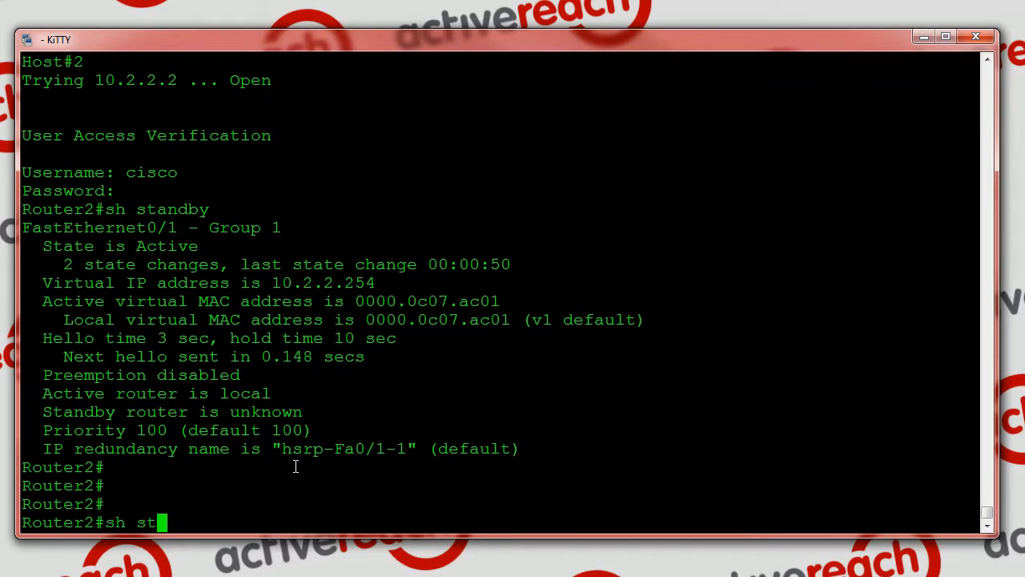
text(andby)
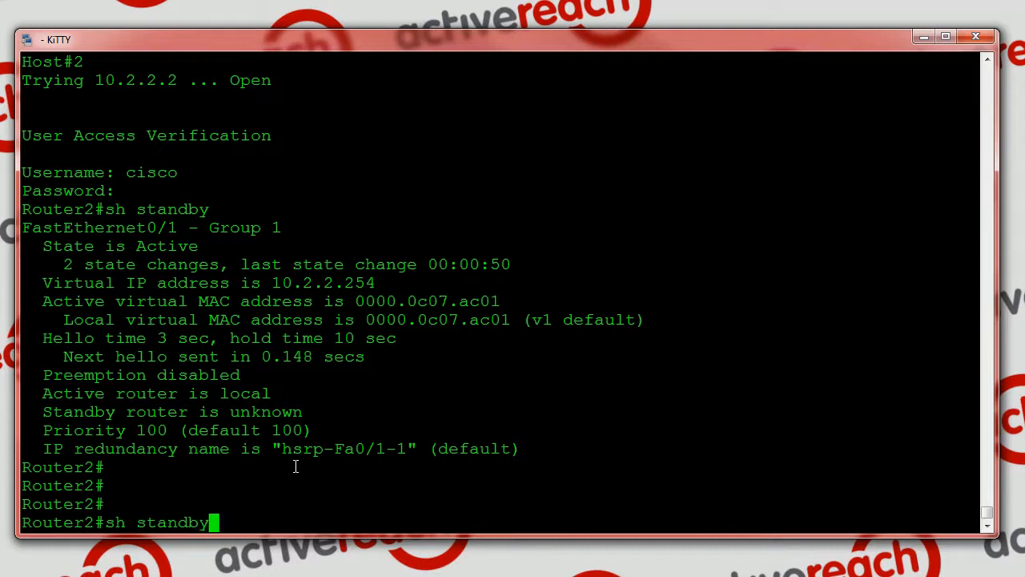
text( bri)
key(Return)
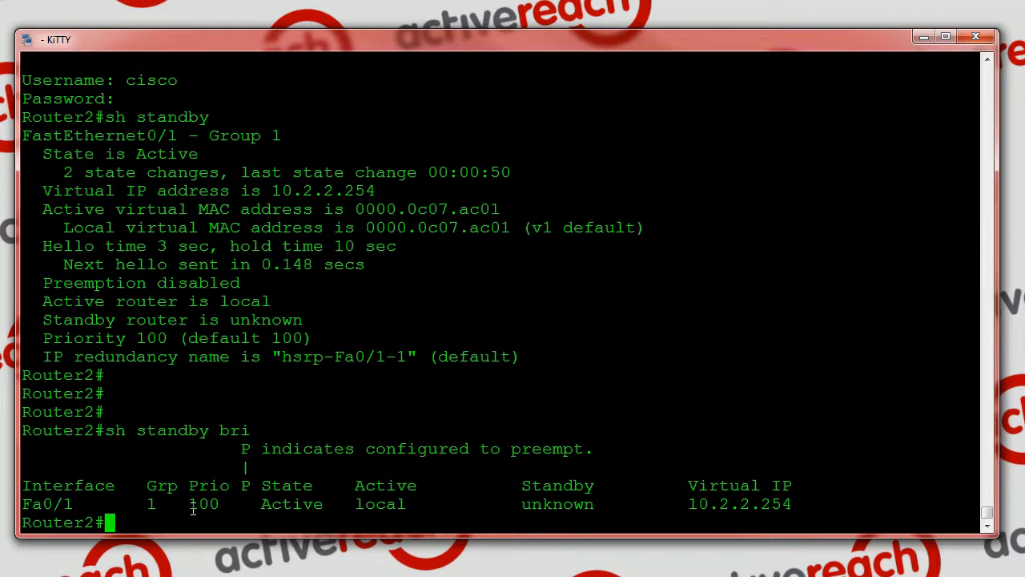
drag(25, 503, 219, 503)
click(246, 453)
drag(45, 282, 240, 282)
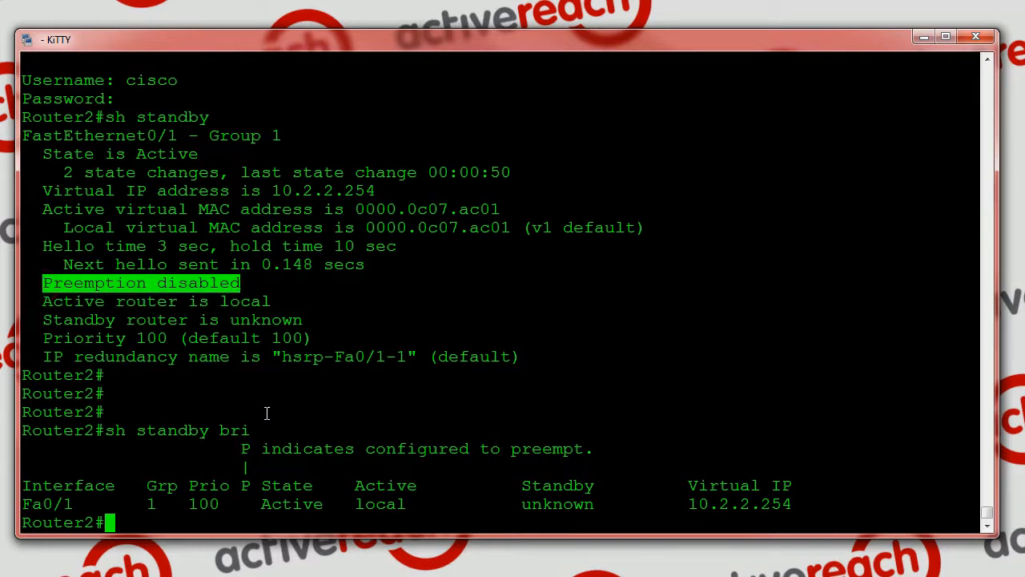
click(246, 446)
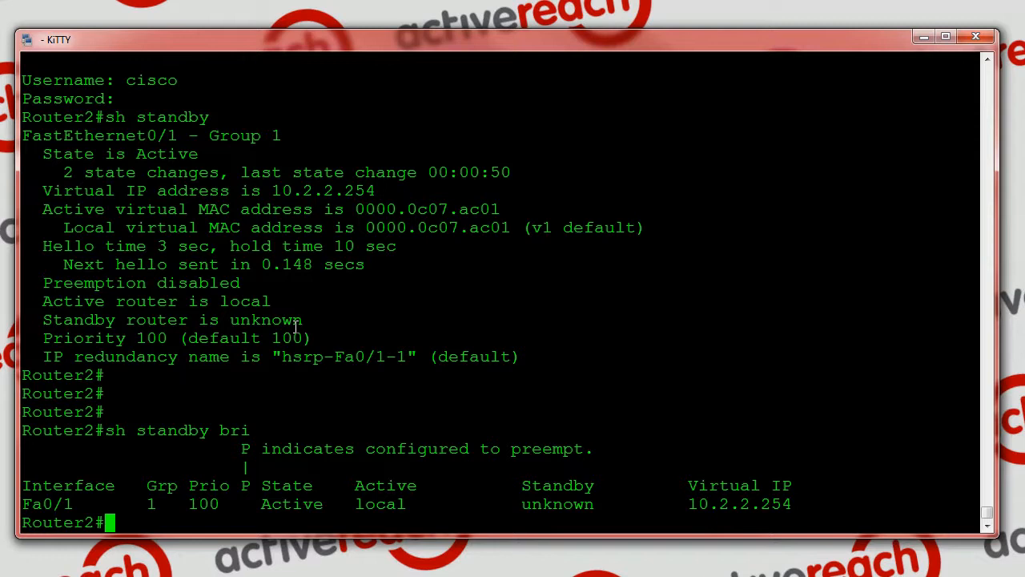
Display Router2's brief HSRP status again and compare the Standby column with the previous output
key(Up)
key(Return)
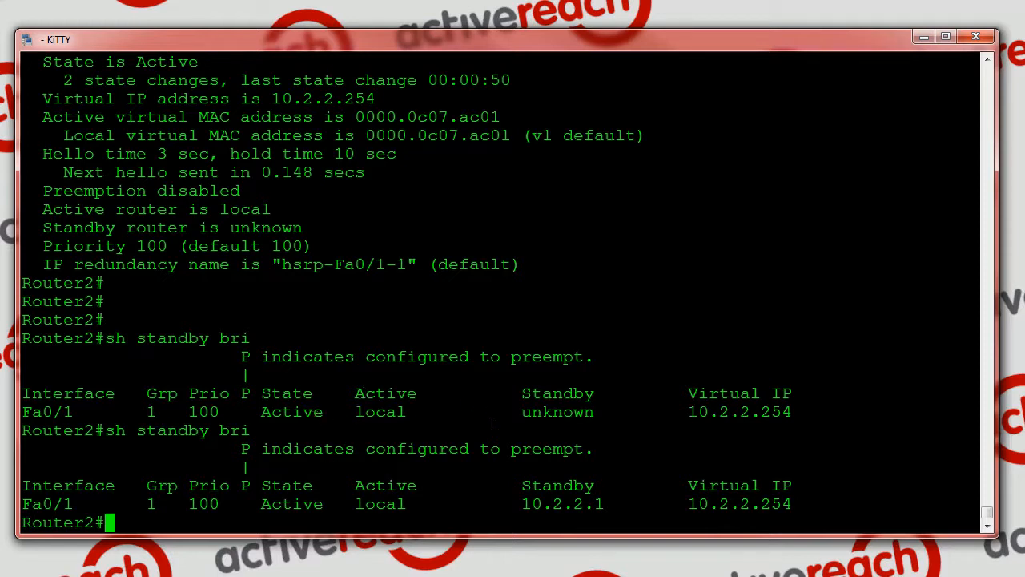
drag(524, 393, 594, 394)
drag(518, 413, 591, 414)
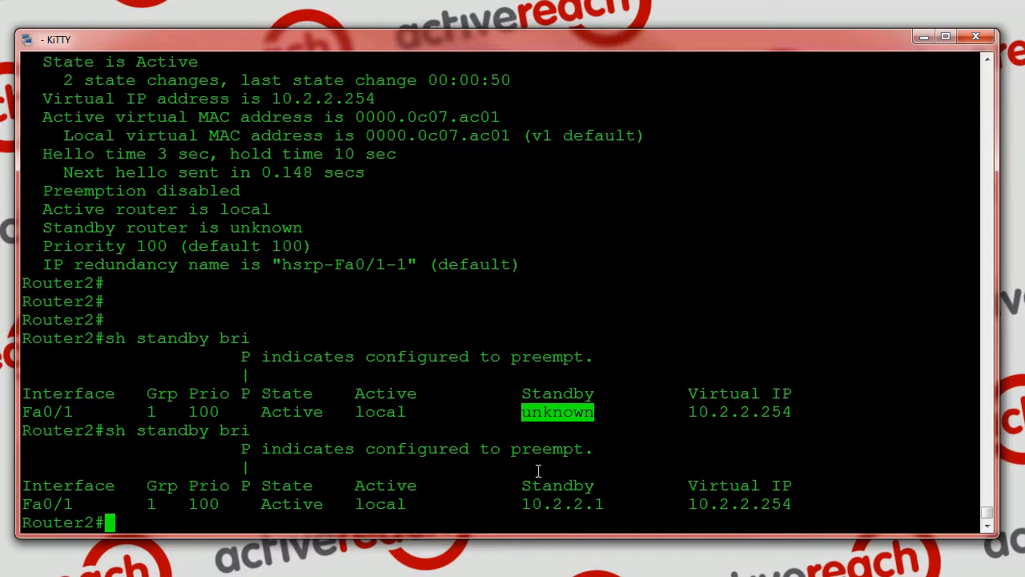
drag(522, 504, 605, 498)
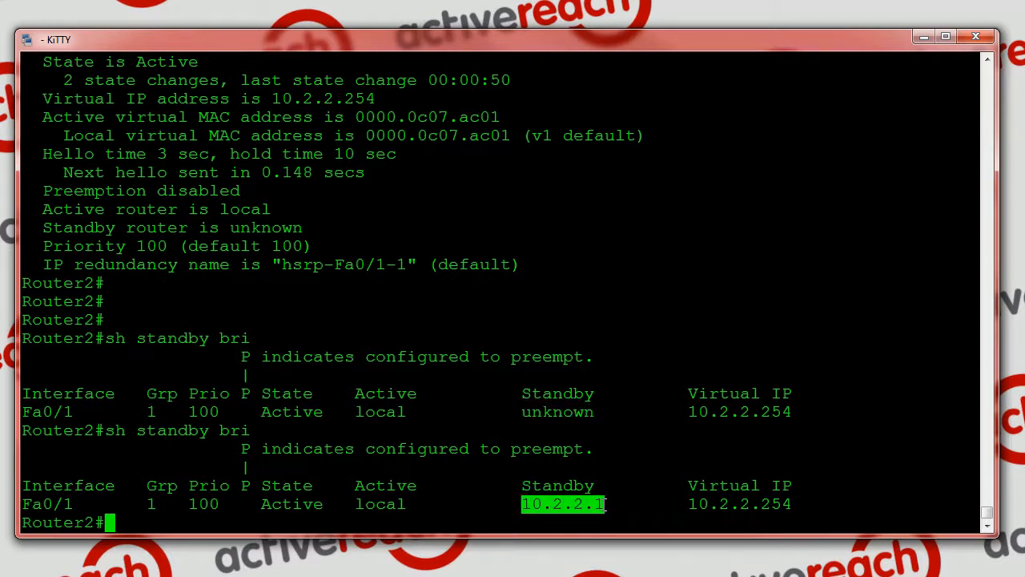
click(606, 504)
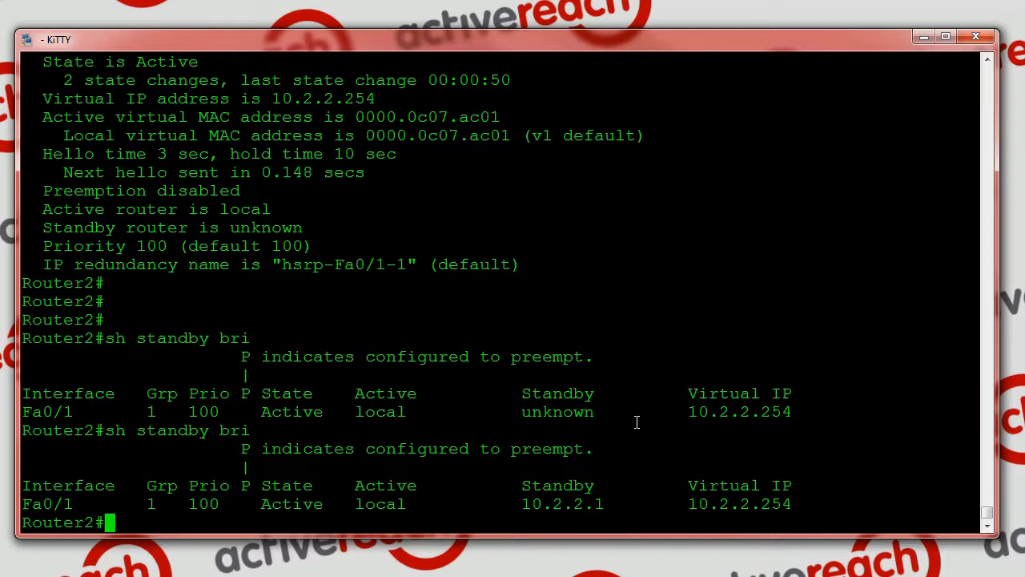
Close the Router2 session and connect from the host to Router1 with the command 1, entering the username and account password
text(exit)
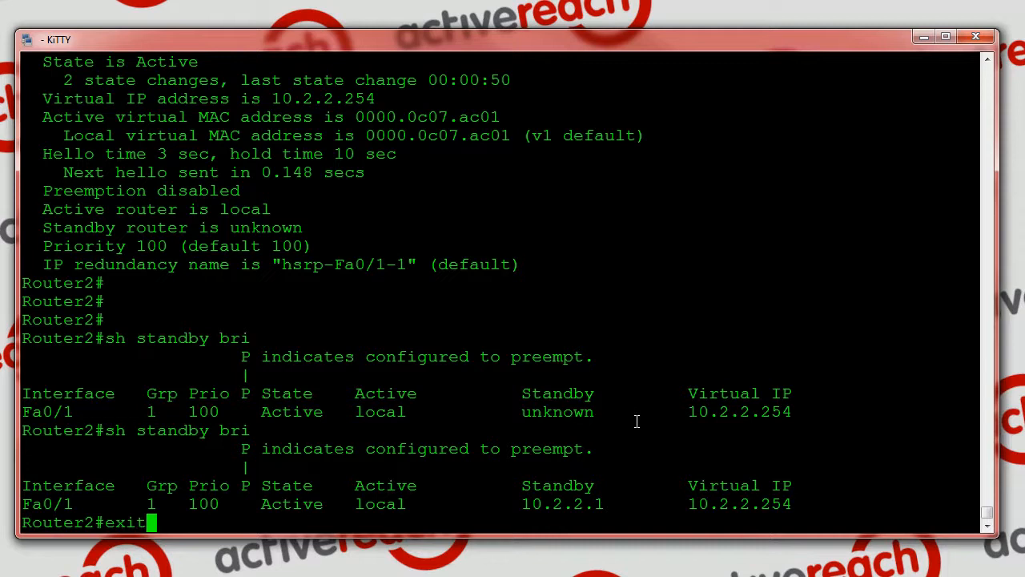
key(Return)
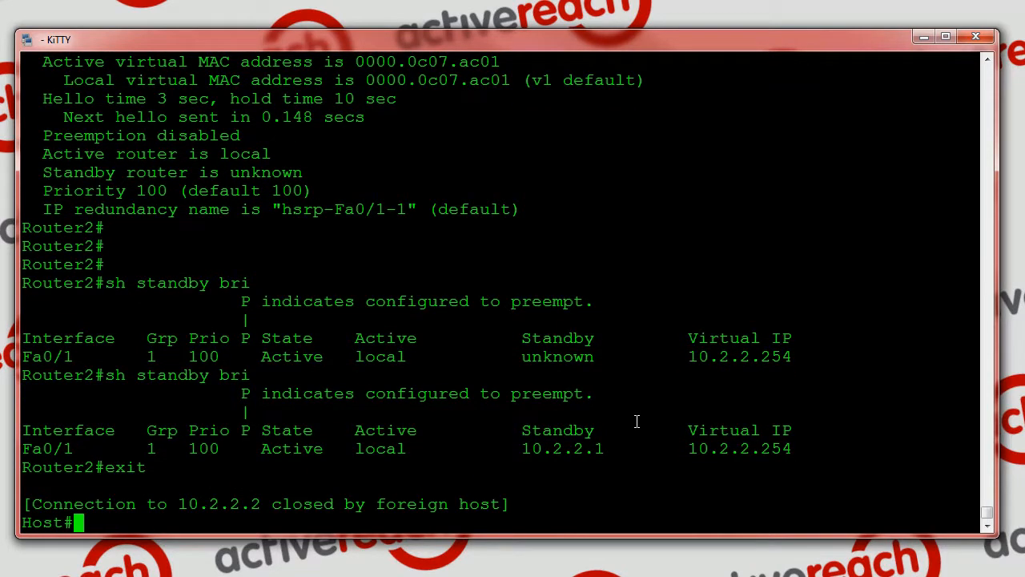
text(1)
key(Return)
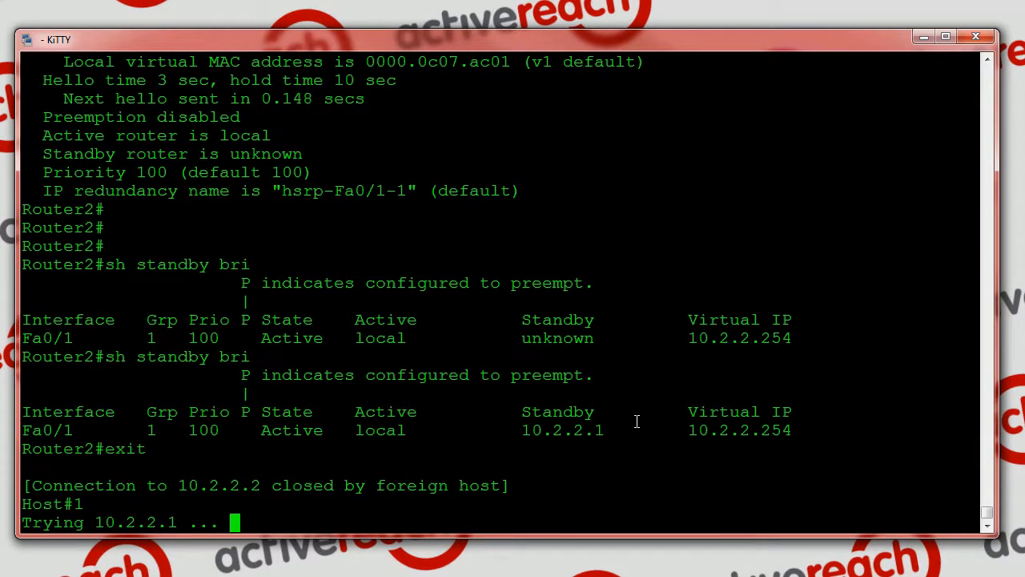
text(cisco)
key(Return)
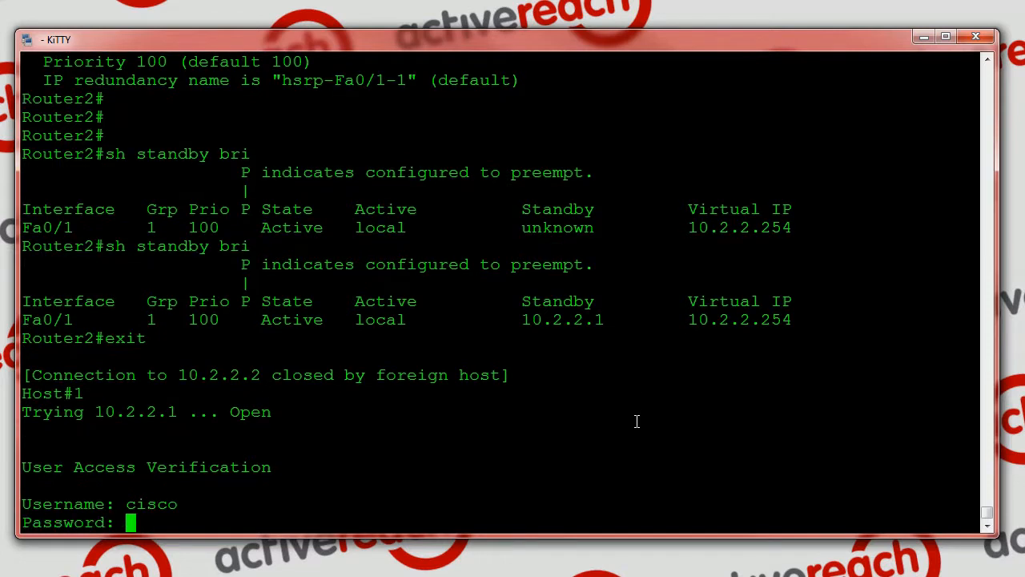
key(Return)
Display Router1's full HSRP status and examine its state, active router and standby router lines
text(sh st)
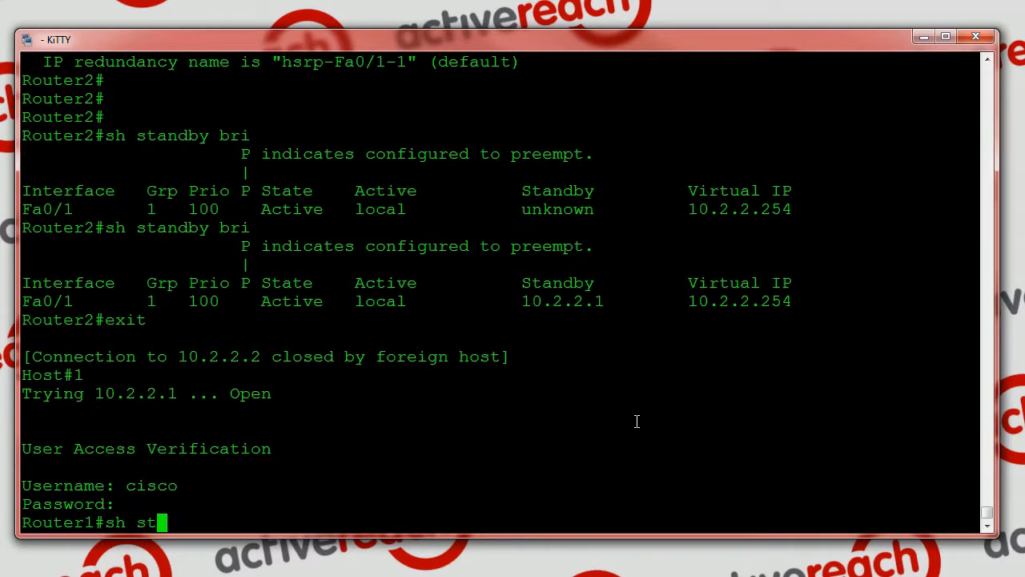
text(and)
key(Return)
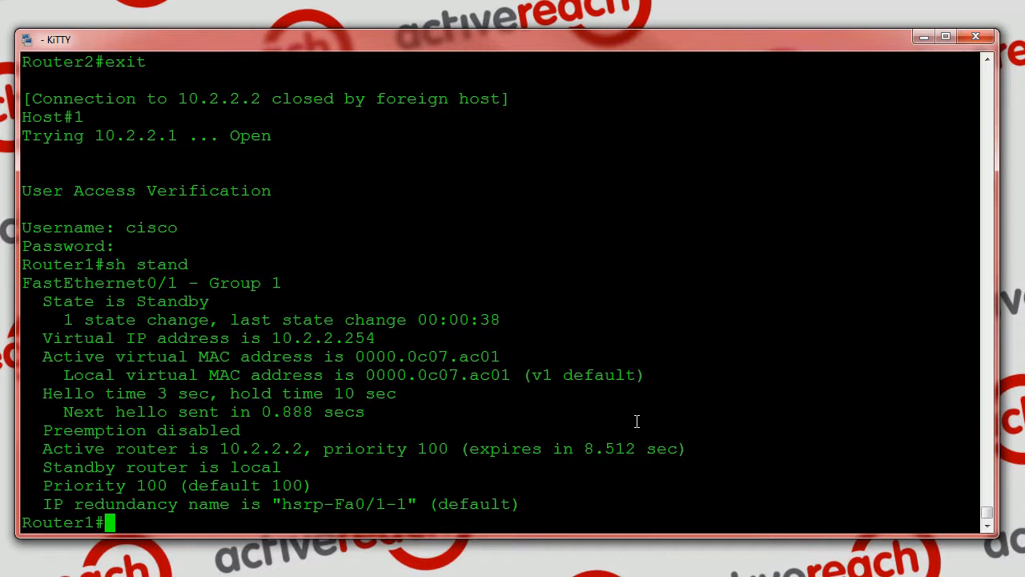
drag(43, 302, 209, 299)
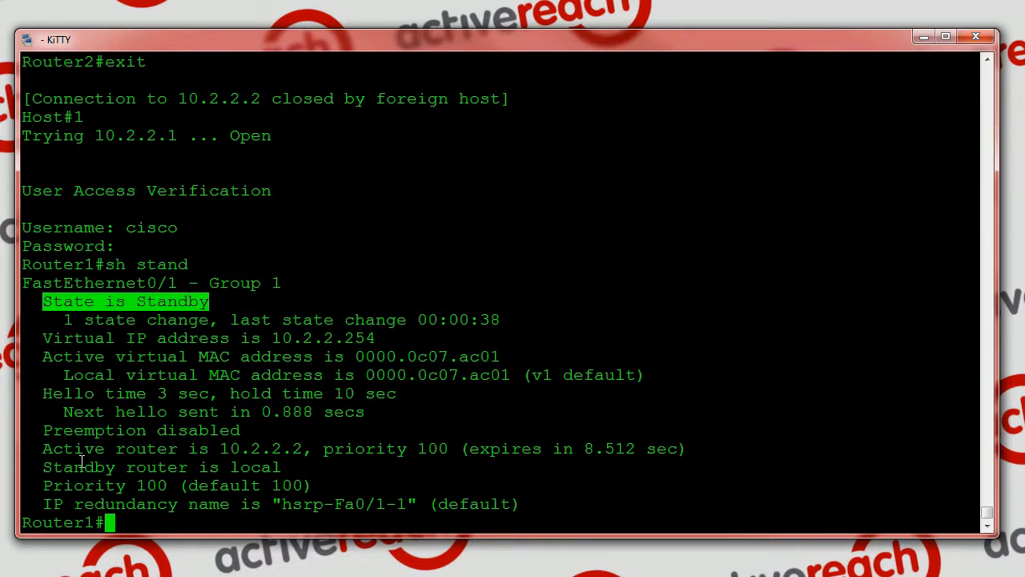
drag(41, 450, 305, 439)
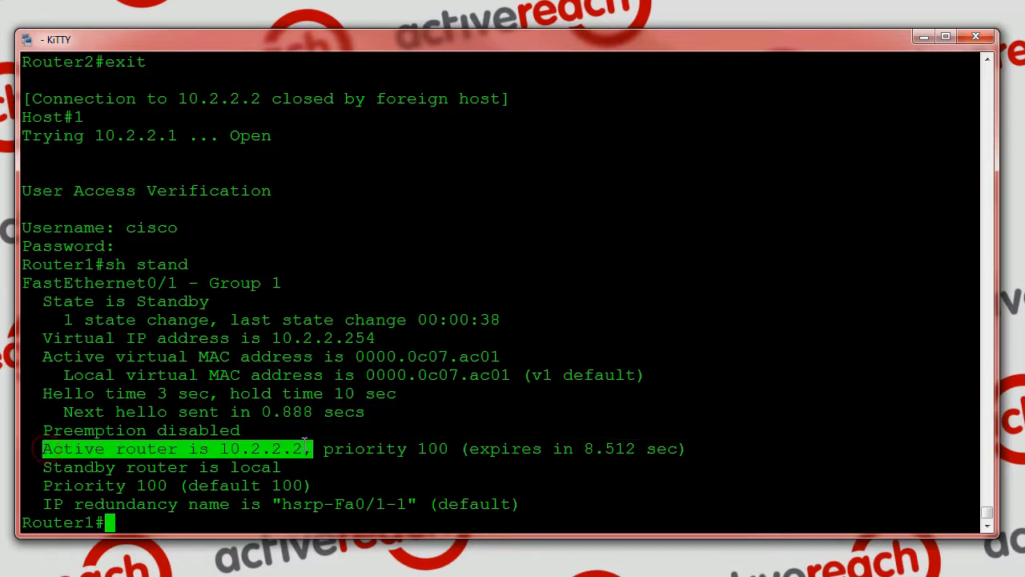
drag(45, 467, 278, 466)
click(277, 464)
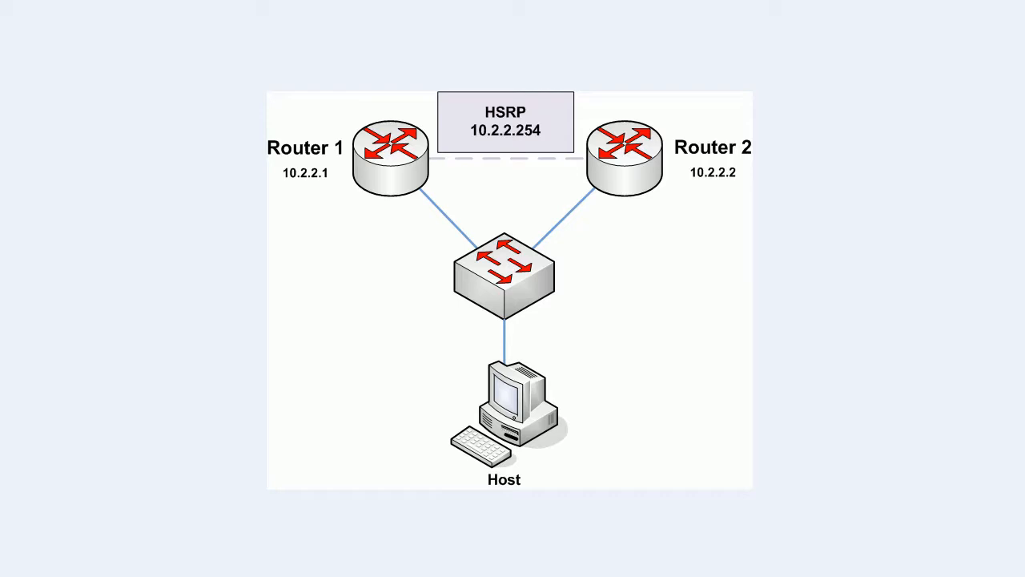
key(Right)
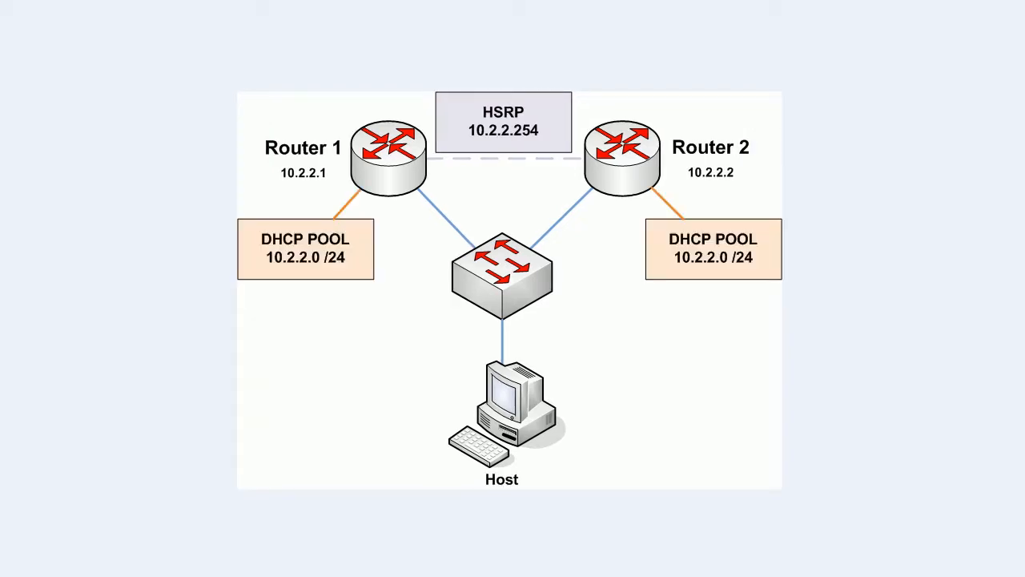